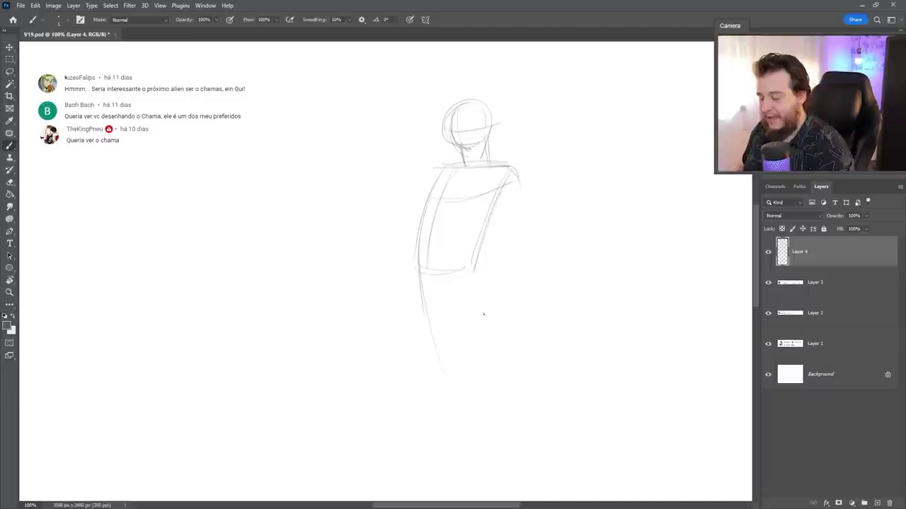
Sketch long curved guide lines for the outer contours of both legs, running down from the hips.
left_click_drag(474, 267, 520, 386)
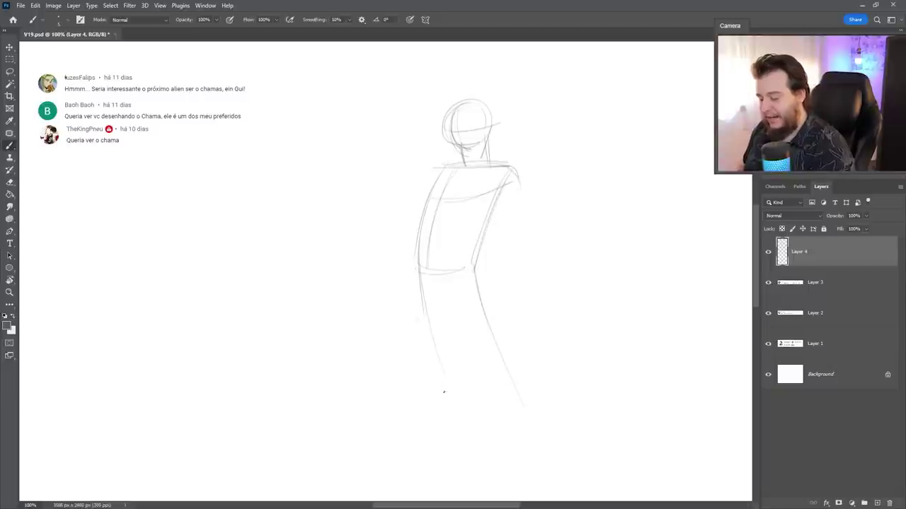
left_click_drag(431, 333, 464, 433)
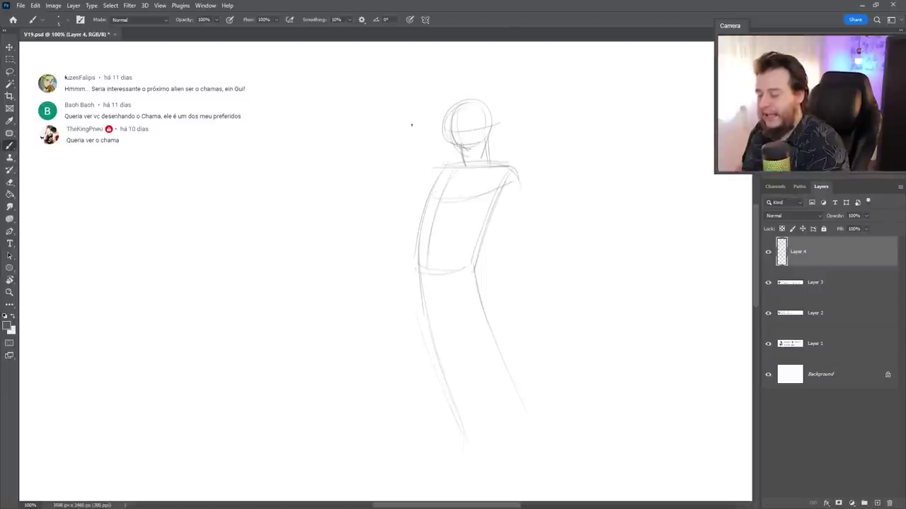
left_click_drag(414, 108, 425, 366)
left_click_drag(443, 127, 408, 133)
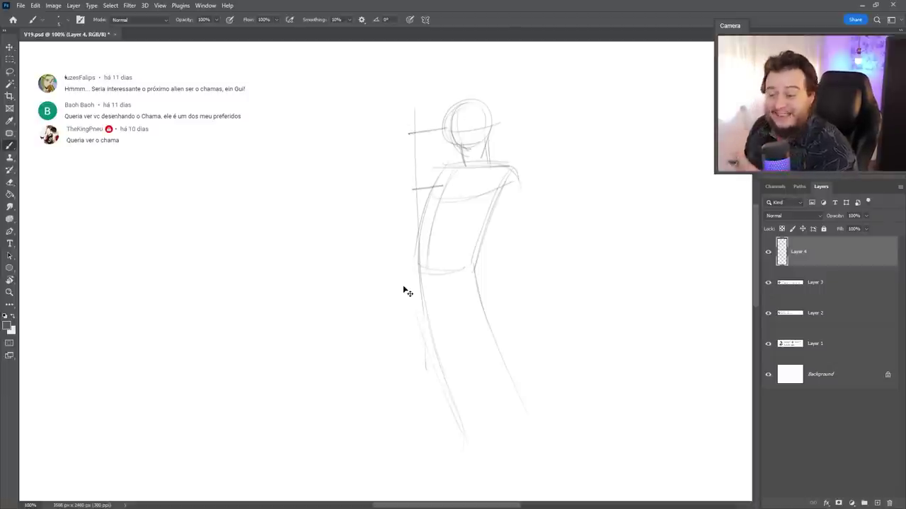
key("ctrl+z")
key("ctrl+z")
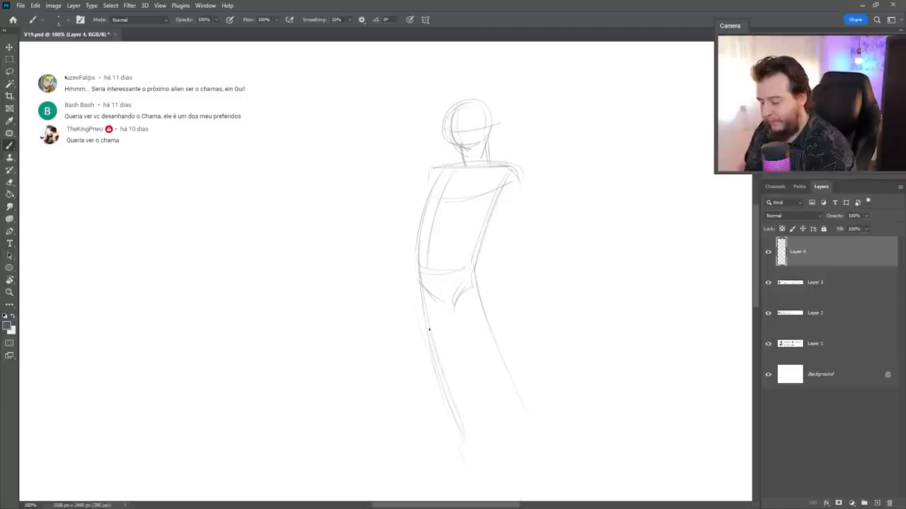
Sketch the thighs of both legs below the pelvis, with inner and outer contour lines.
left_click_drag(429, 329, 458, 426)
left_click_drag(458, 303, 500, 398)
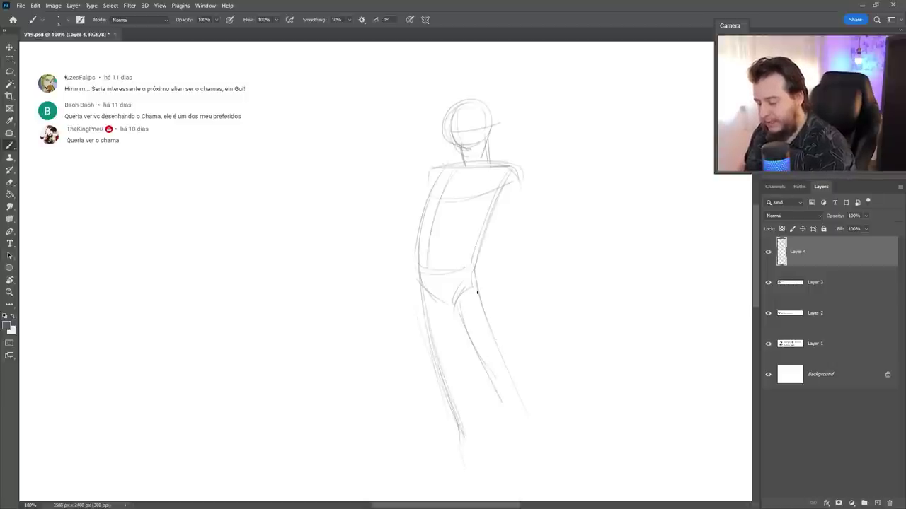
left_click_drag(475, 287, 522, 408)
Sketch both lower legs from the knees down, with the calves flaring out toward the ankles.
left_click_drag(481, 355, 515, 457)
left_click_drag(510, 386, 552, 471)
left_click_drag(485, 374, 507, 476)
mouse_move(447, 297)
left_mouse_down()
mouse_move(471, 395)
mouse_move(456, 457)
left_mouse_up()
mouse_move(457, 377)
left_mouse_down()
mouse_move(495, 473)
mouse_move(446, 478)
left_mouse_up()
left_click_drag(445, 433, 443, 492)
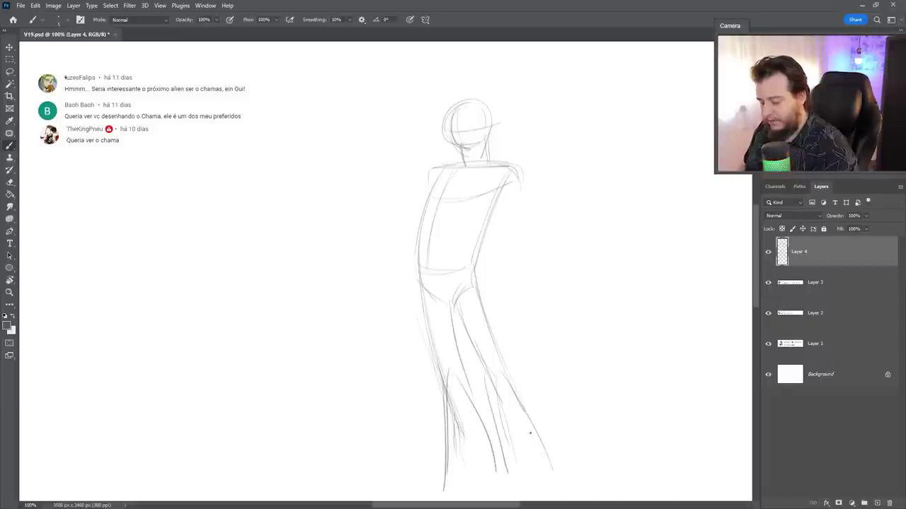
mouse_move(499, 391)
left_mouse_down()
mouse_move(489, 495)
mouse_move(518, 367)
left_mouse_up()
Sketch the ankle flare and the two wide, flat-soled feet at the ends of the legs.
key("v")
key("b")
mouse_move(436, 376)
left_mouse_down()
mouse_move(437, 453)
mouse_move(419, 471)
left_mouse_up()
left_click_drag(414, 476, 475, 473)
left_click_drag(528, 391, 557, 460)
left_click_drag(501, 486, 561, 478)
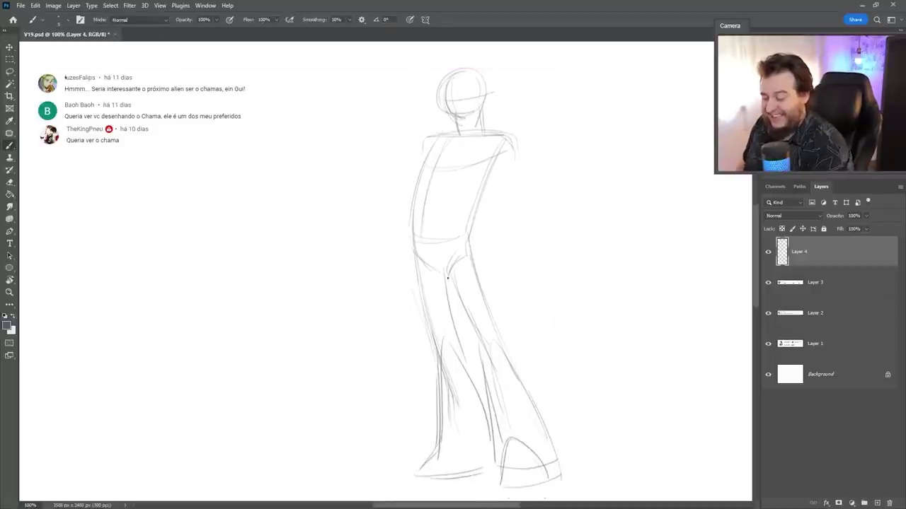
Reinforce the contours of the inner thighs, the torso sides and the pelvis with darker strokes.
left_click_drag(443, 262, 468, 341)
left_click_drag(444, 285, 479, 345)
left_click_drag(478, 336, 485, 368)
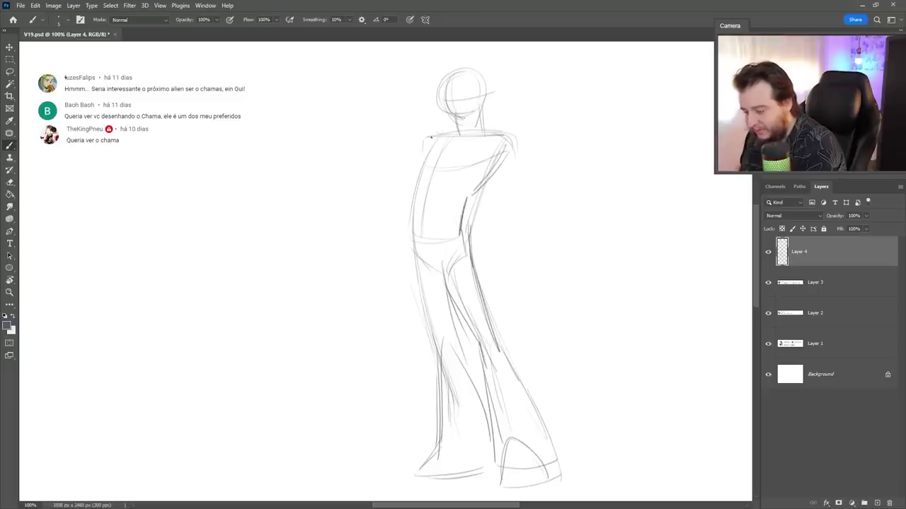
mouse_move(431, 137)
left_mouse_down()
mouse_move(414, 231)
mouse_move(440, 278)
left_mouse_up()
left_click_drag(470, 219, 452, 278)
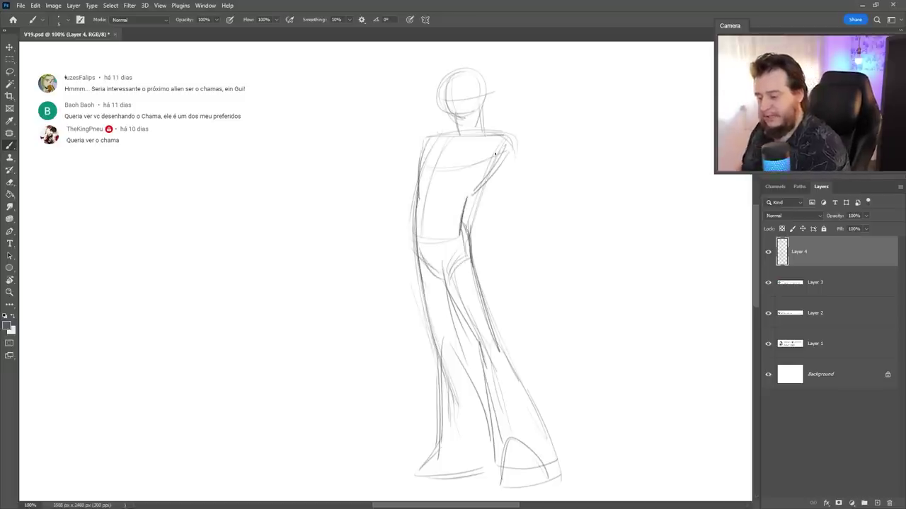
Sketch the lowered arm from the shoulder to the elbow, with a forearm widening like a gauntlet.
left_click_drag(505, 152, 494, 180)
left_click_drag(516, 145, 500, 228)
mouse_move(511, 166)
left_mouse_down()
mouse_move(527, 233)
mouse_move(525, 221)
left_mouse_up()
left_click_drag(499, 186, 540, 262)
left_click_drag(510, 227, 503, 302)
left_click_drag(536, 244, 542, 308)
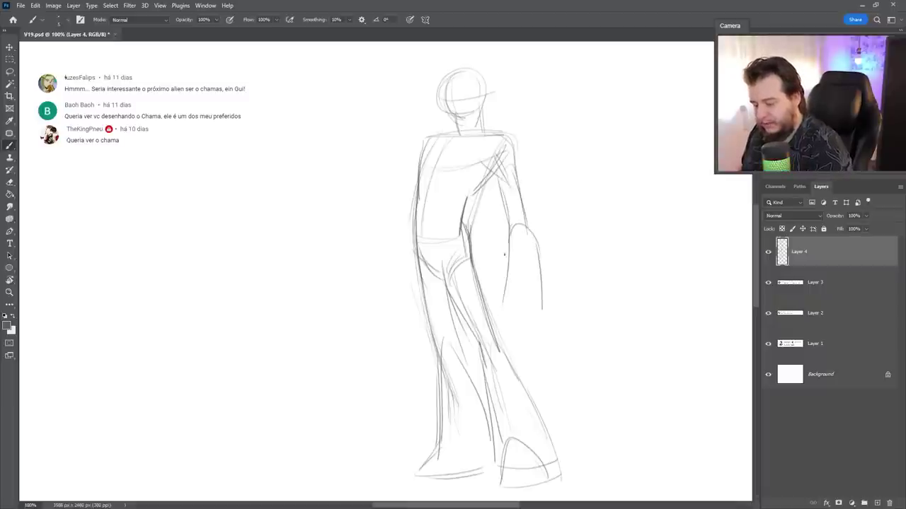
Draw the large hand of the lowered arm, with the thumb and curled fingers beside the thigh.
mouse_move(509, 230)
left_mouse_down()
mouse_move(482, 325)
mouse_move(499, 331)
left_mouse_up()
left_click_drag(498, 319, 538, 356)
left_click_drag(540, 294, 549, 339)
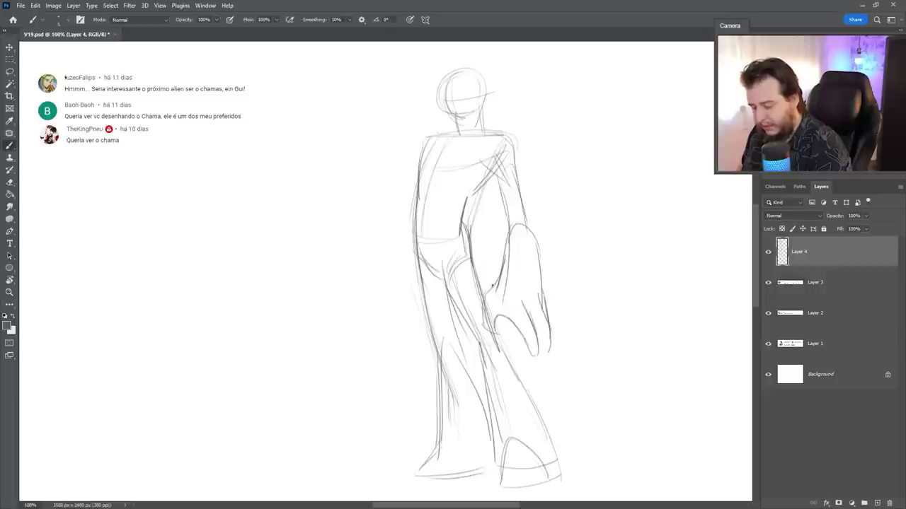
mouse_move(489, 286)
left_mouse_down()
mouse_move(530, 354)
mouse_move(546, 324)
left_mouse_up()
Sketch the bent opposite arm reaching away from the torso, ending in a large oval palm.
mouse_move(416, 151)
left_mouse_down()
mouse_move(412, 183)
mouse_move(347, 237)
left_mouse_up()
left_click_drag(347, 205, 403, 249)
left_click_drag(383, 212, 346, 251)
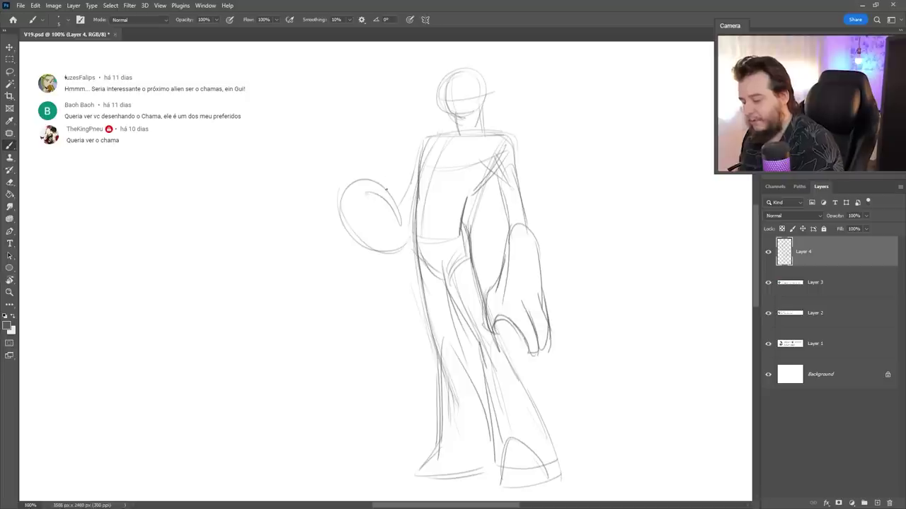
Add spread fingers, a thumb and a round palm mark to the raised hand, and reinforce its arm contour.
mouse_move(350, 185)
left_mouse_down()
mouse_move(329, 177)
mouse_move(341, 193)
mouse_move(317, 200)
left_mouse_up()
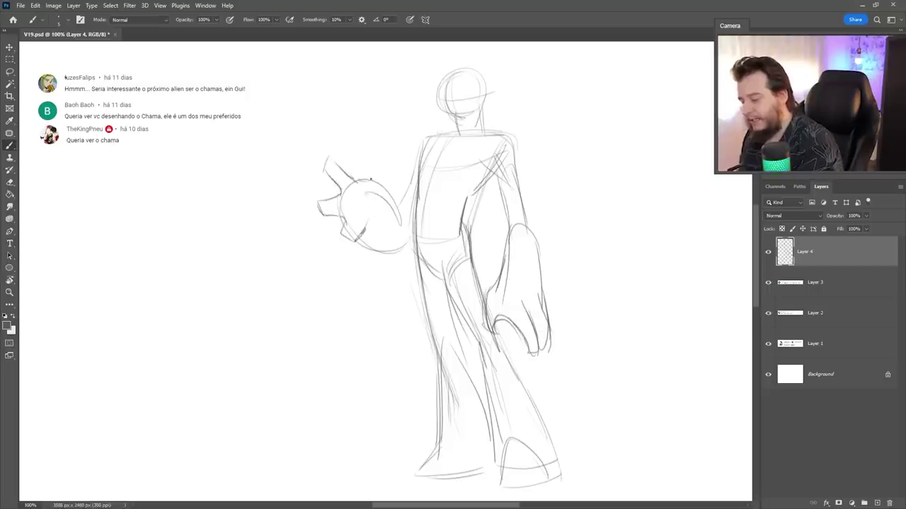
left_click_drag(370, 175, 380, 158)
left_click_drag(386, 191, 391, 212)
mouse_move(414, 249)
left_mouse_down()
mouse_move(361, 255)
mouse_move(344, 221)
left_mouse_up()
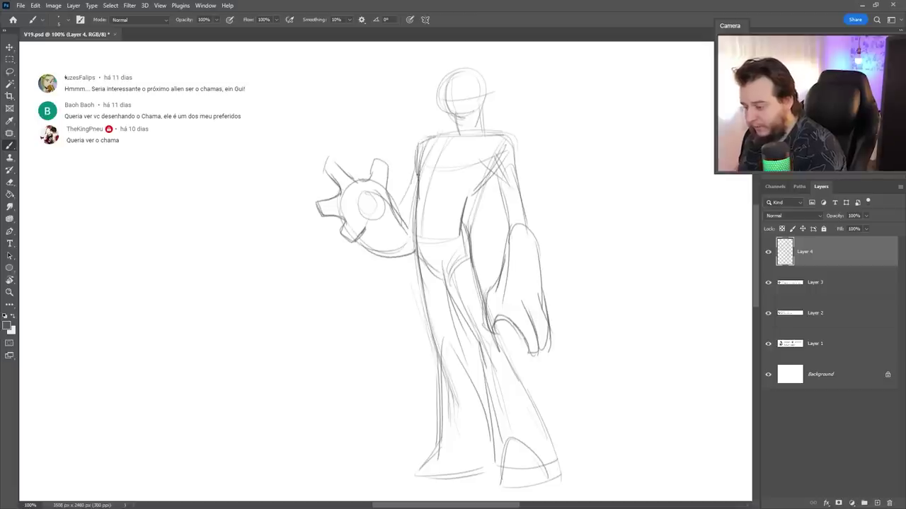
left_click_drag(419, 174, 405, 214)
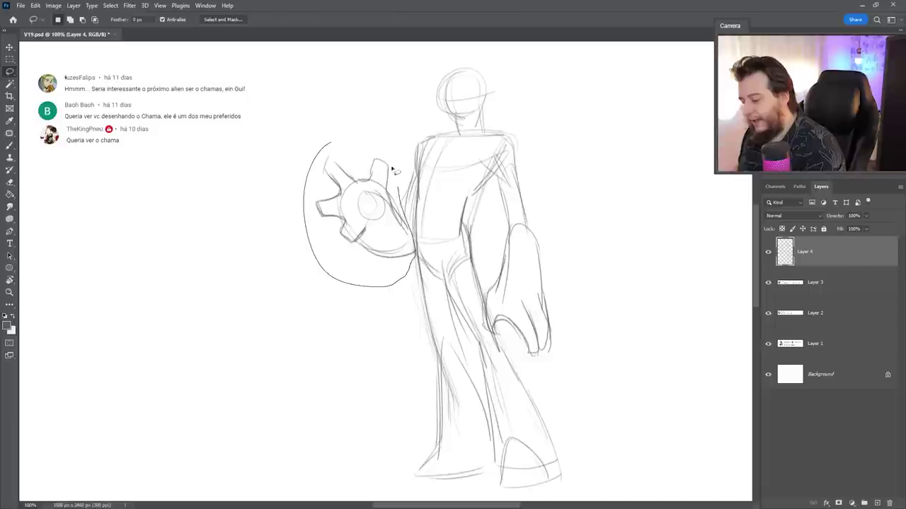
Select the raised hand with the Lasso tool, shift it slightly upward, deselect it and return to the Brush.
left_click_drag(402, 232, 400, 214)
key("ctrl+d")
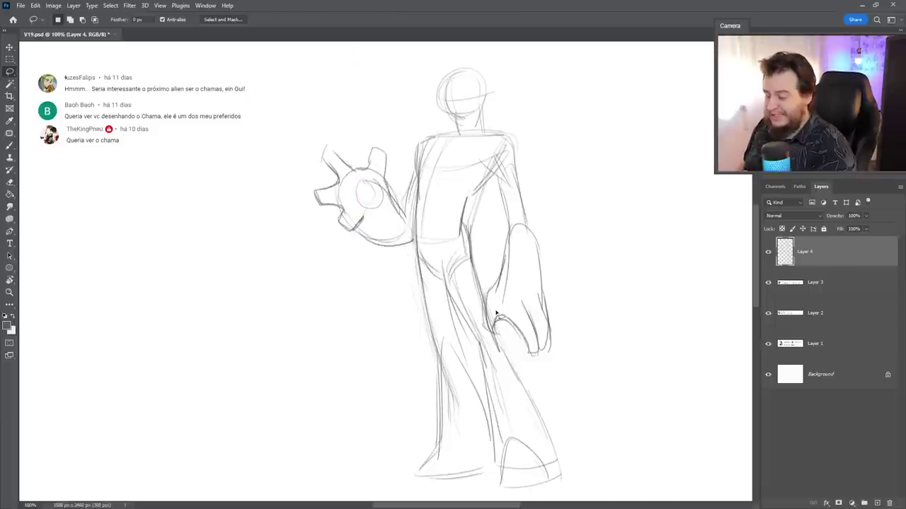
key("b")
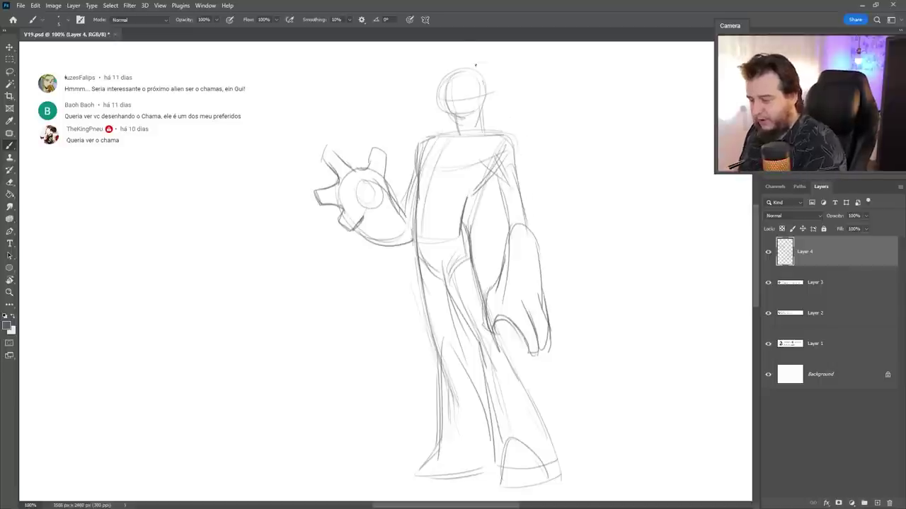
left_click_drag(475, 65, 437, 105)
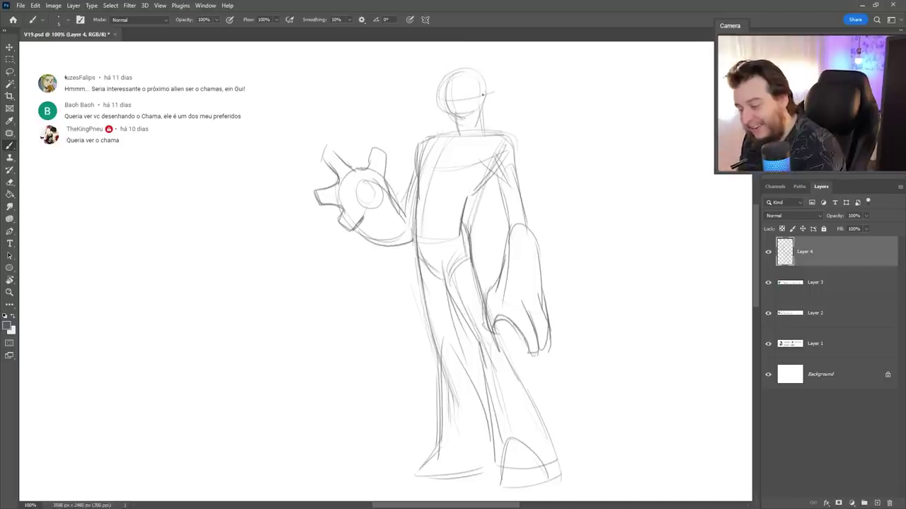
mouse_move(486, 106)
left_mouse_down()
mouse_move(479, 56)
mouse_move(445, 51)
mouse_move(439, 97)
mouse_move(483, 47)
mouse_move(483, 101)
left_mouse_up()
key("ctrl+z")
key("ctrl+z")
key("ctrl+z")
key("ctrl+z")
key("ctrl+z")
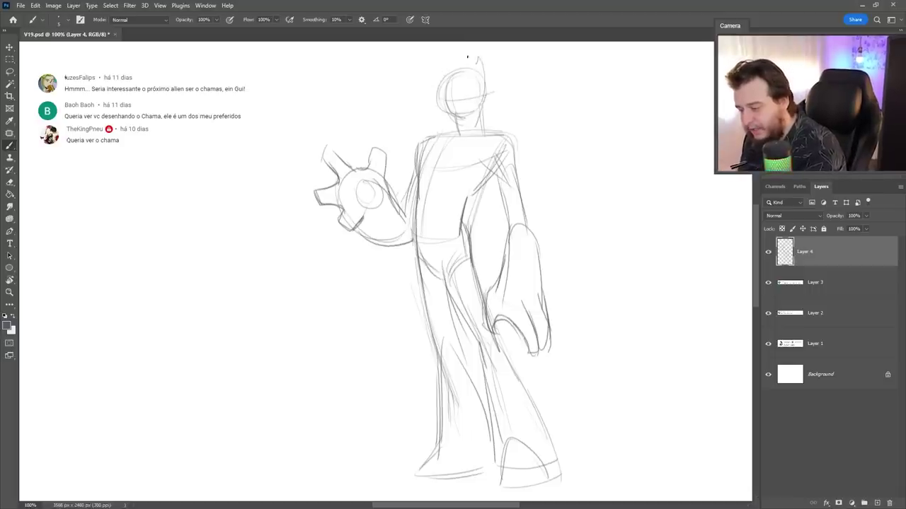
Draw a pointed flame crest around the head, and the face with jaw, round eyes, mouth and mask outline.
left_click_drag(467, 57, 435, 104)
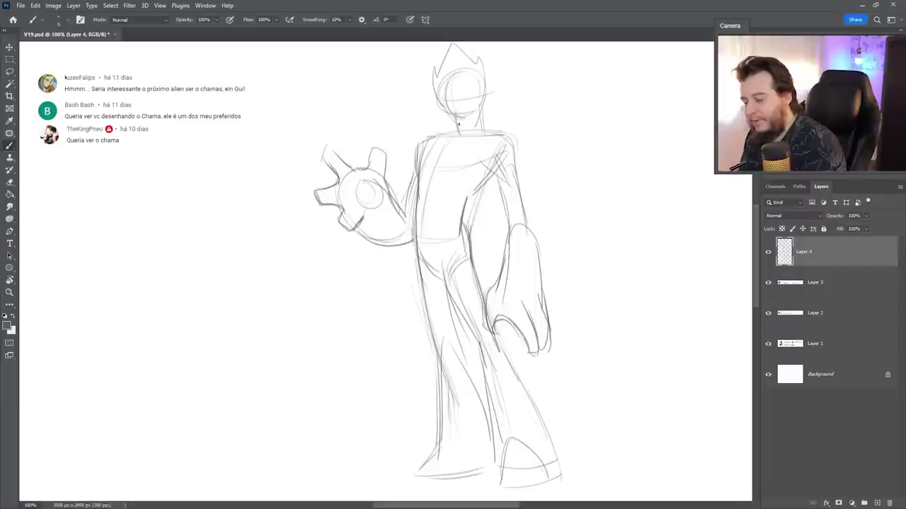
left_click_drag(435, 93, 455, 127)
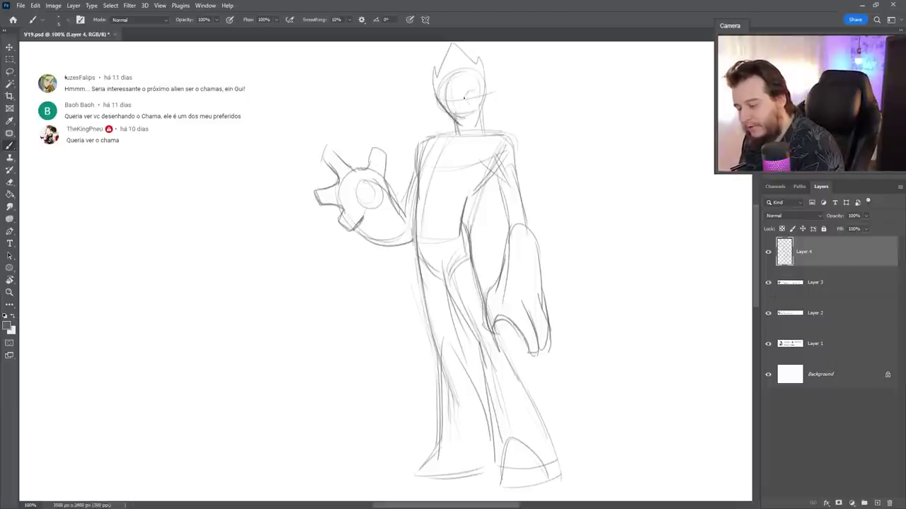
mouse_move(464, 97)
left_mouse_down()
mouse_move(440, 104)
mouse_move(450, 95)
left_mouse_up()
left_click_drag(453, 110, 474, 105)
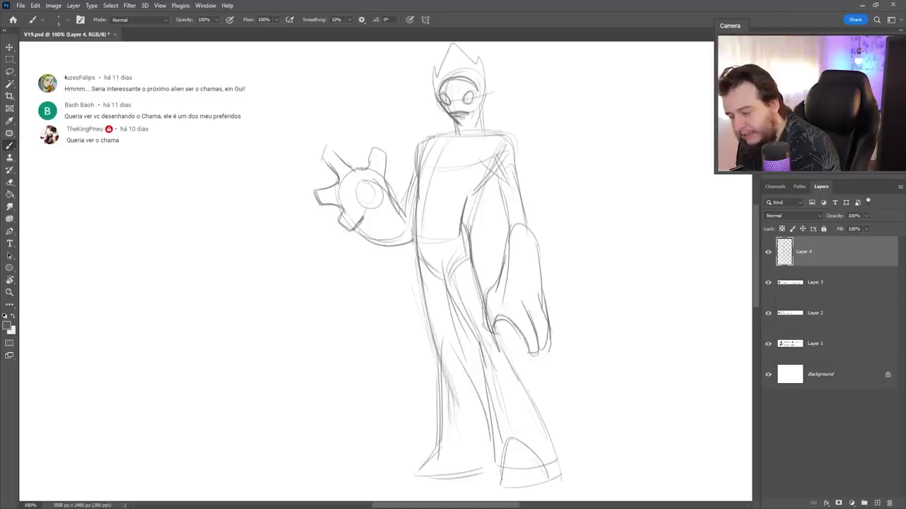
mouse_move(460, 118)
left_mouse_down()
mouse_move(470, 123)
mouse_move(454, 123)
left_mouse_up()
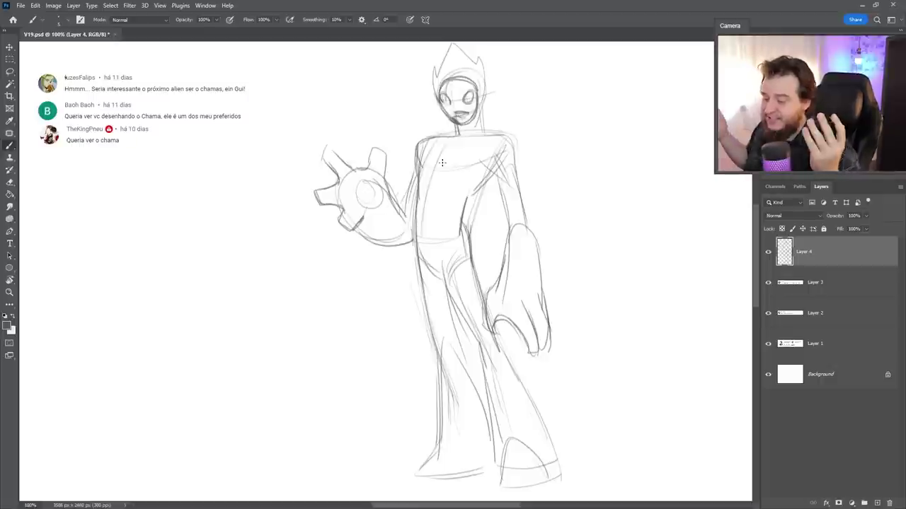
Reinforce the lowered arm and outer leg contours, and draw a round emblem on the upper chest.
mouse_move(481, 166)
left_mouse_down()
mouse_move(501, 136)
mouse_move(517, 178)
mouse_move(493, 165)
mouse_move(506, 223)
left_mouse_up()
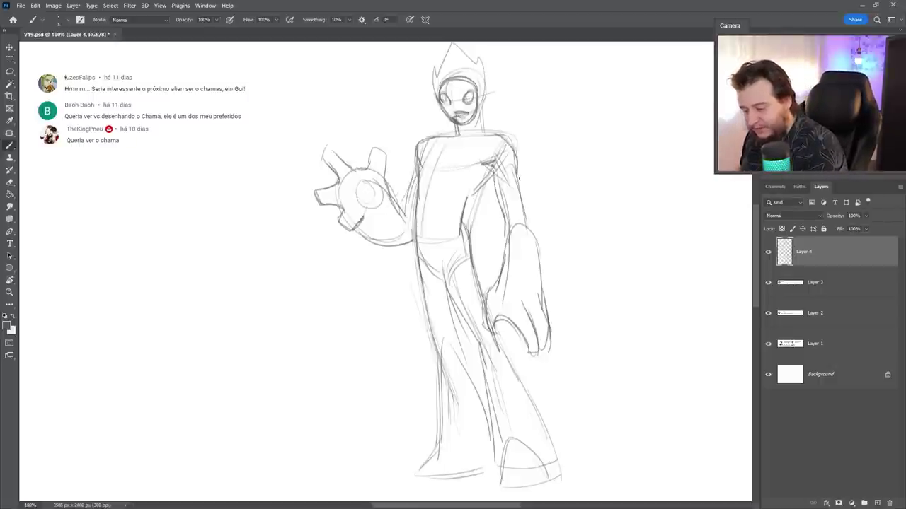
mouse_move(463, 145)
left_mouse_down()
mouse_move(474, 144)
mouse_move(437, 150)
mouse_move(436, 158)
left_mouse_up()
key("ctrl+z")
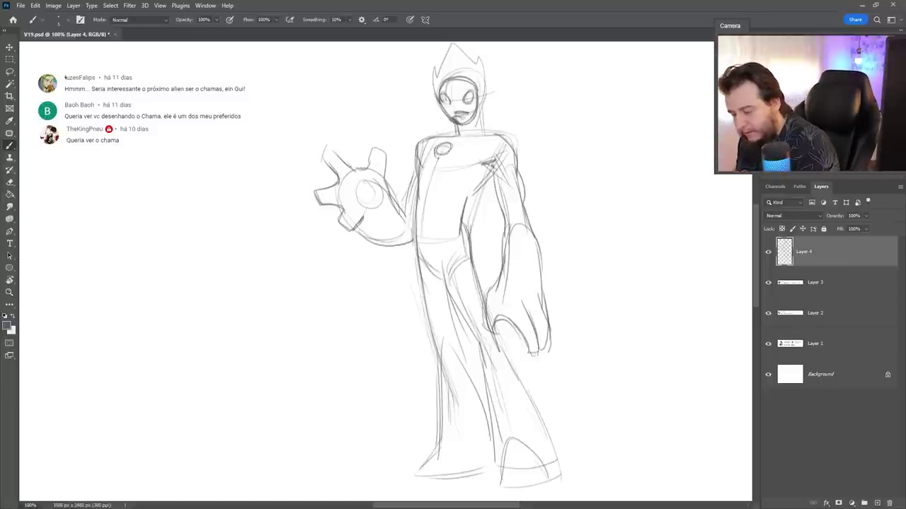
mouse_move(424, 289)
left_mouse_down()
mouse_move(440, 459)
mouse_move(415, 481)
left_mouse_up()
Rotate the whole figure about 2.46° clockwise with Free Transform, and redraw the waist contour beside the lowered arm.
key("ctrl+t")
left_click_drag(619, 330, 612, 317)
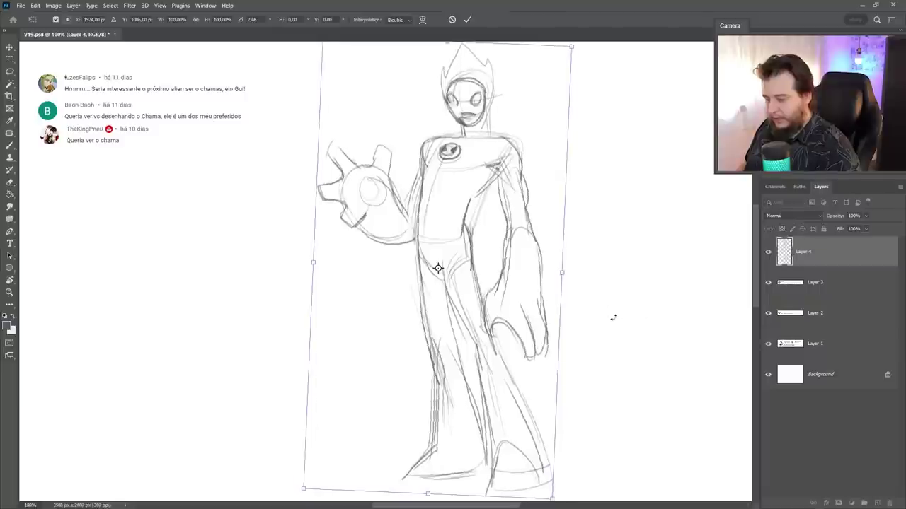
left_click(467, 19)
key("b")
left_click_drag(469, 204, 468, 269)
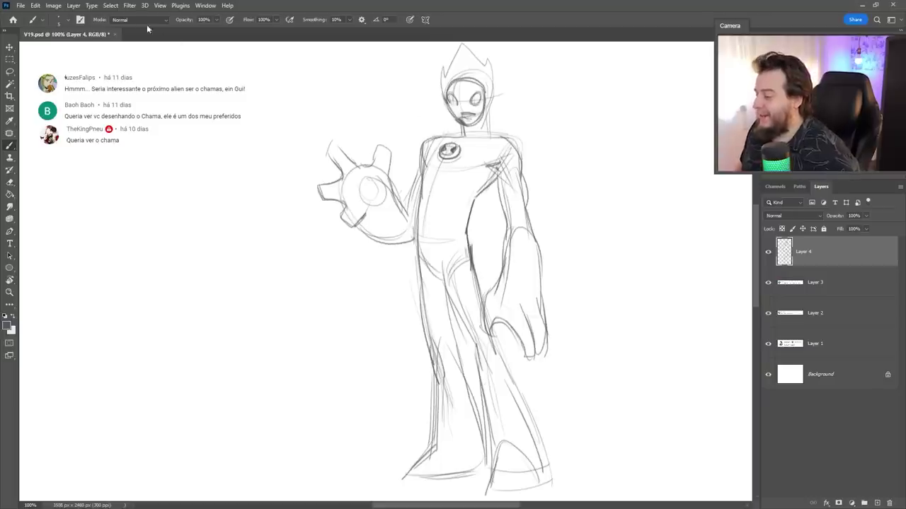
Use Liquify's Forward Warp with a large brush to push the figure's waist, hips and legs toward the lowered arm.
left_click(130, 5)
left_click(226, 91)
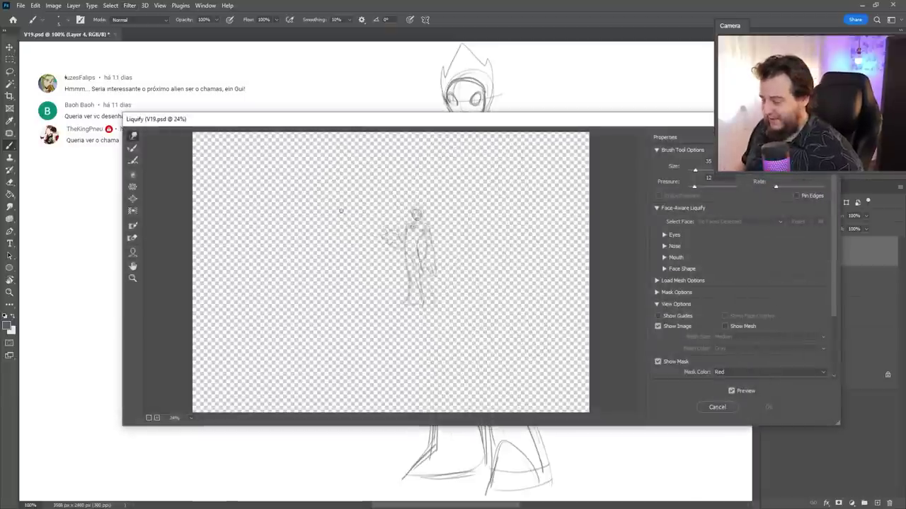
key("z")
left_click(430, 247)
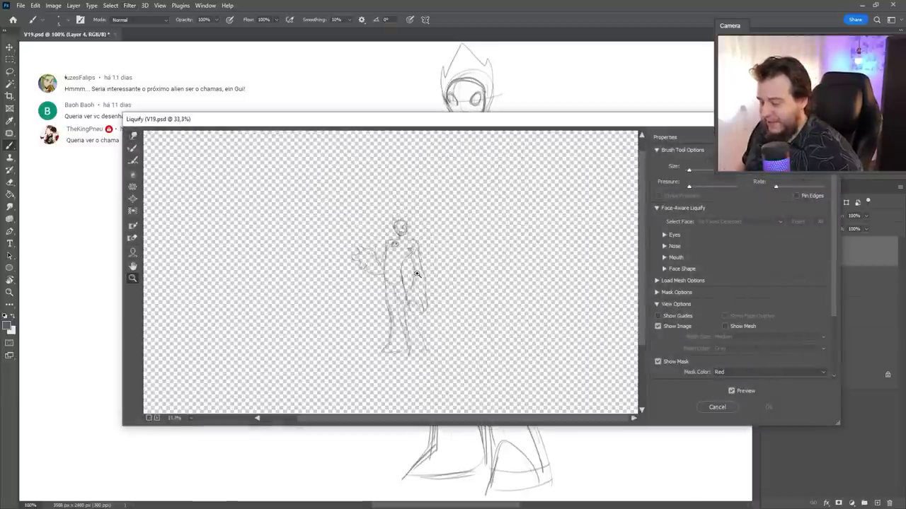
left_click(430, 247)
left_click(340, 282)
key("w")
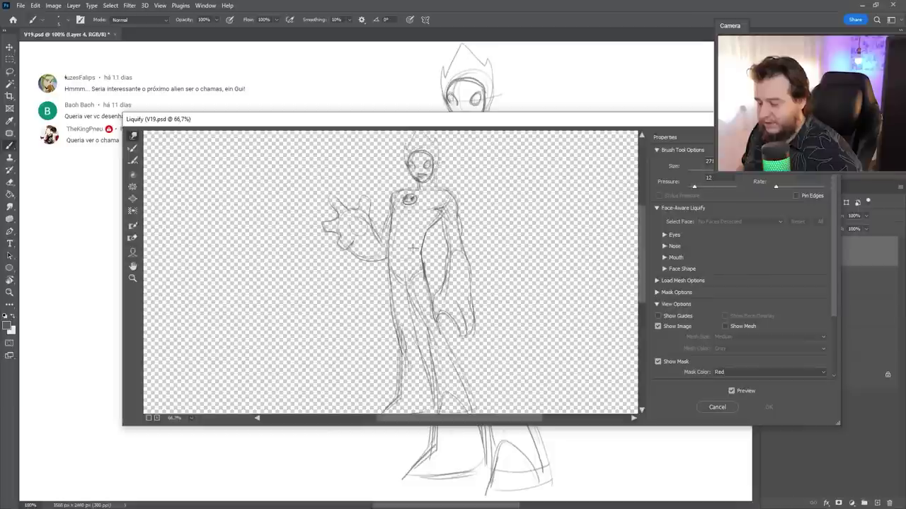
left_click_drag(715, 176, 702, 176)
mouse_move(368, 262)
left_mouse_down()
mouse_move(410, 278)
mouse_move(354, 311)
mouse_move(375, 340)
mouse_move(368, 297)
mouse_move(442, 322)
mouse_move(425, 333)
mouse_move(354, 305)
mouse_move(406, 201)
left_mouse_up()
left_click(754, 410)
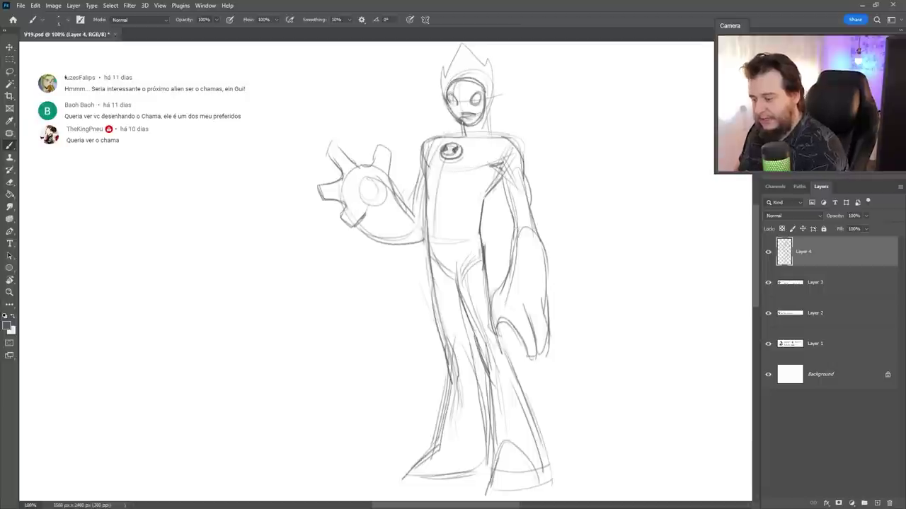
Redraw the neck and slope both shoulders down into the upper arms with darker contour strokes.
left_click_drag(491, 107, 488, 136)
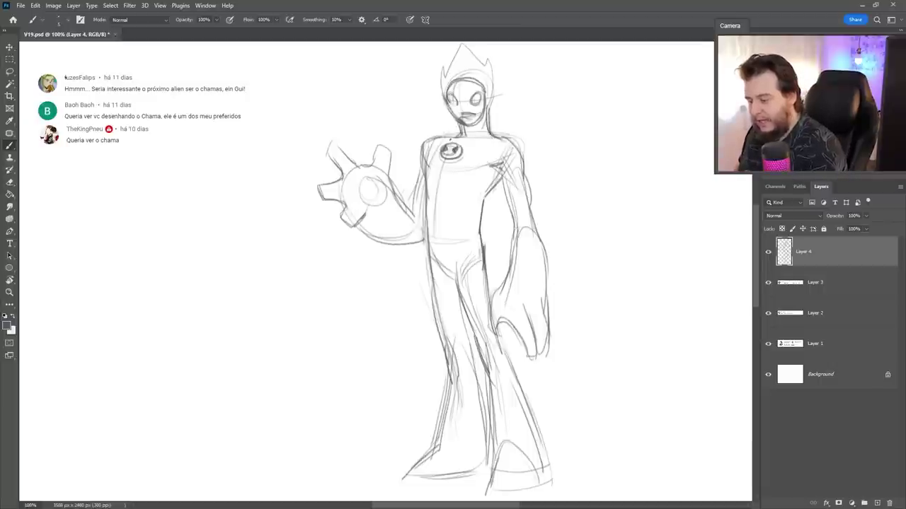
left_click_drag(422, 142, 431, 164)
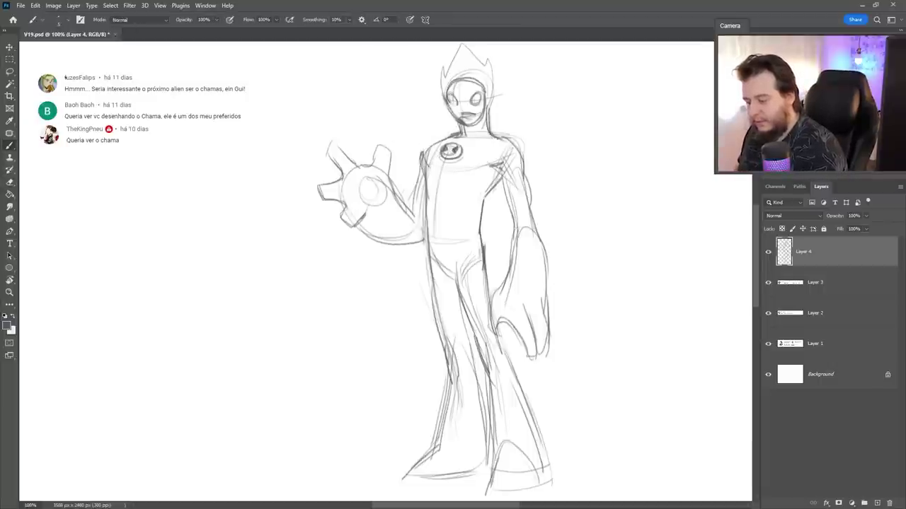
left_click_drag(496, 138, 524, 182)
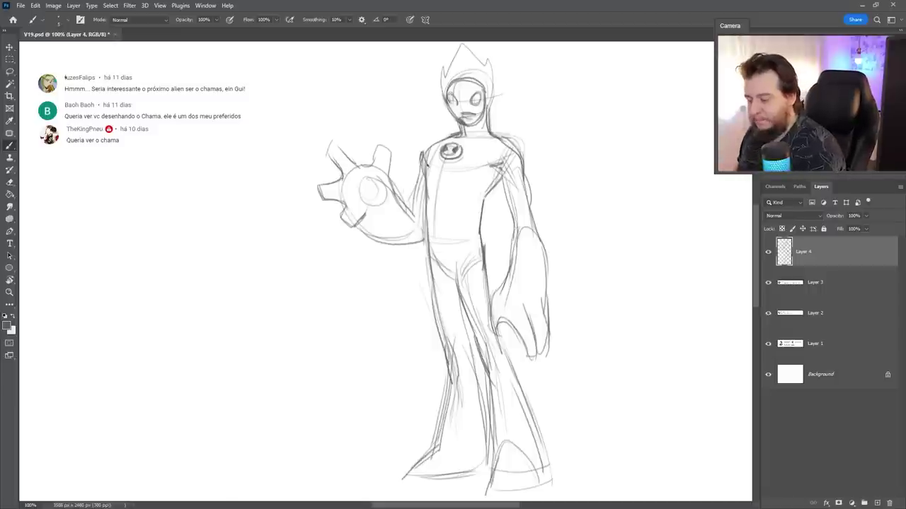
Draw angular plate lines across the upper chest, around the emblem and below the neck.
left_click_drag(428, 187, 496, 140)
left_click_drag(461, 147, 486, 132)
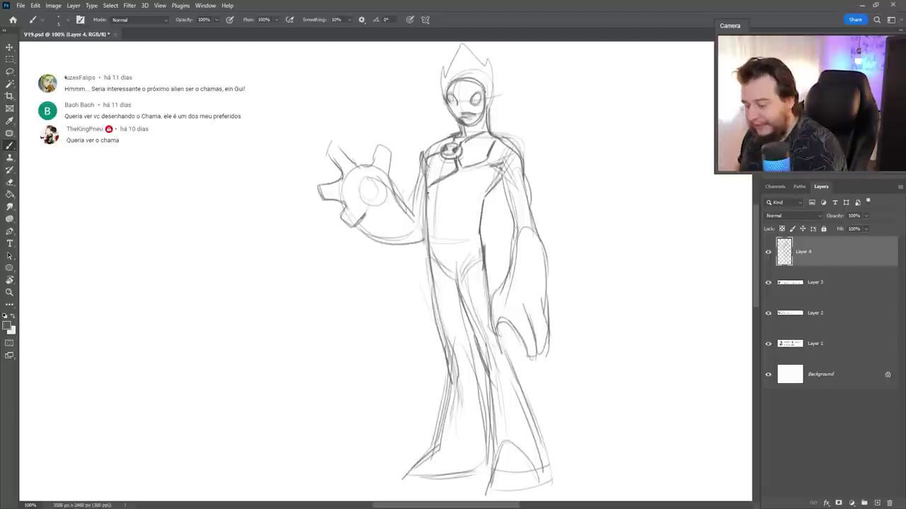
Draw angular plate lines down the abdomen and across the waist, linking them to the upper-chest plates beneath the emblem.
left_click_drag(466, 173, 427, 196)
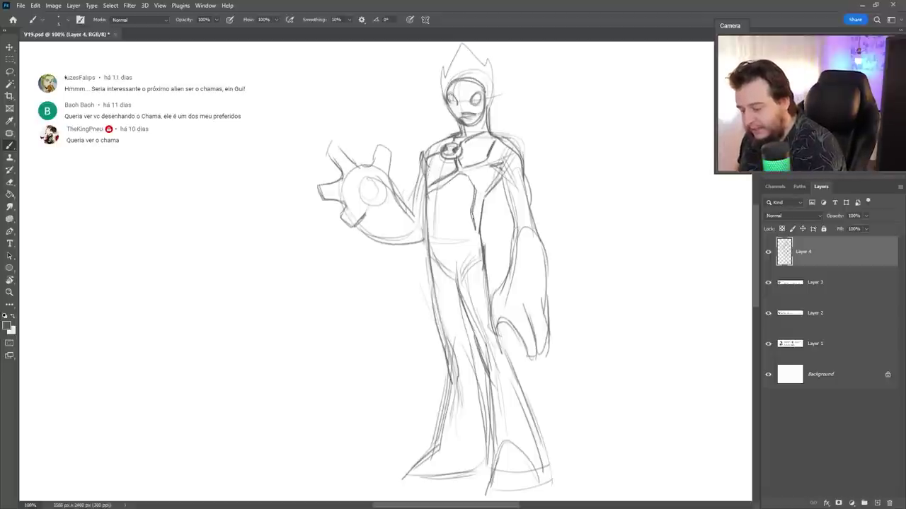
left_click_drag(475, 217, 434, 244)
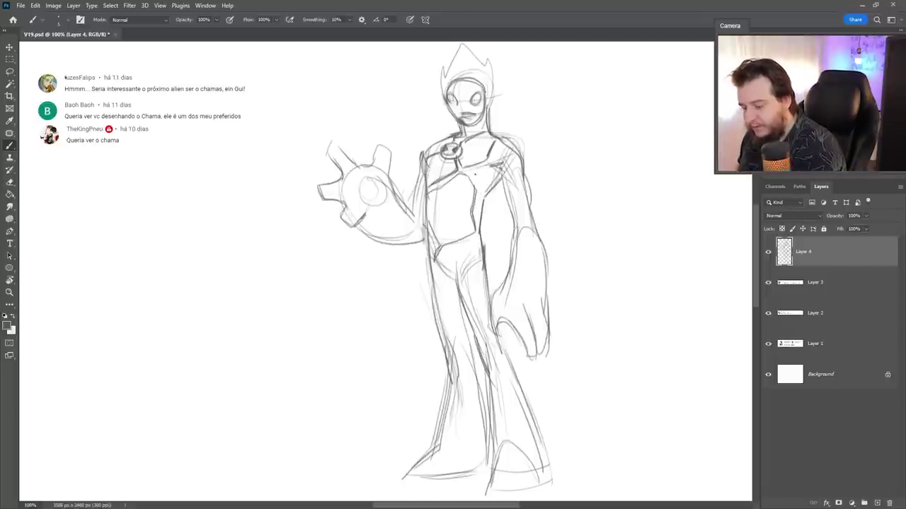
left_click_drag(474, 174, 468, 198)
left_click_drag(502, 179, 484, 200)
Outline rock plates on the lowered arm, refine its hand and fingers, and add plates to the raised forearm and upper arm.
mouse_move(508, 149)
left_mouse_down()
mouse_move(498, 171)
mouse_move(509, 167)
mouse_move(528, 232)
left_mouse_up()
mouse_move(503, 183)
left_mouse_down()
mouse_move(522, 243)
mouse_move(515, 274)
mouse_move(541, 235)
left_mouse_up()
mouse_move(536, 228)
left_mouse_down()
mouse_move(522, 242)
mouse_move(516, 284)
left_mouse_up()
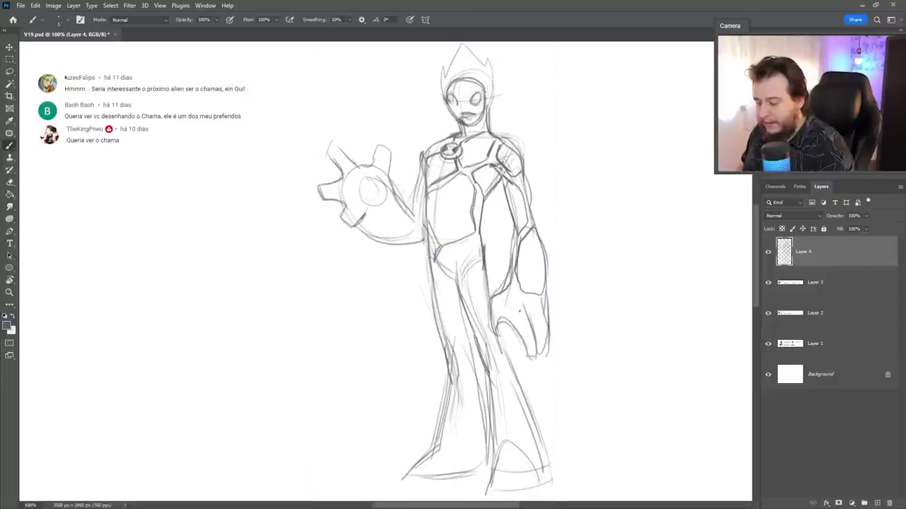
mouse_move(542, 315)
left_mouse_down()
mouse_move(528, 296)
mouse_move(554, 350)
left_mouse_up()
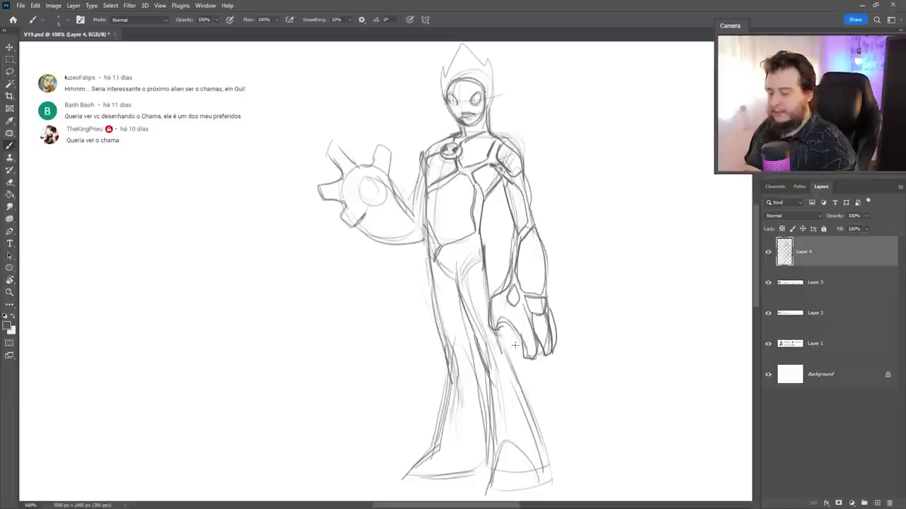
mouse_move(365, 214)
left_mouse_down()
mouse_move(386, 212)
mouse_move(405, 239)
mouse_move(424, 214)
mouse_move(420, 164)
left_mouse_up()
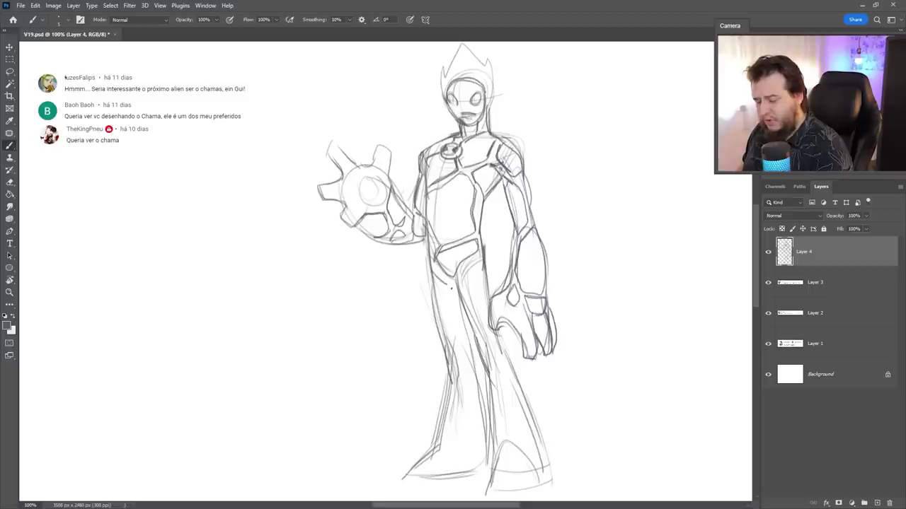
Draw rock-plate outlines on both thighs, knees and shins, and define the pointed feet with darker strokes.
left_click_drag(448, 286, 461, 338)
left_click_drag(450, 306, 435, 329)
left_click_drag(464, 278, 480, 320)
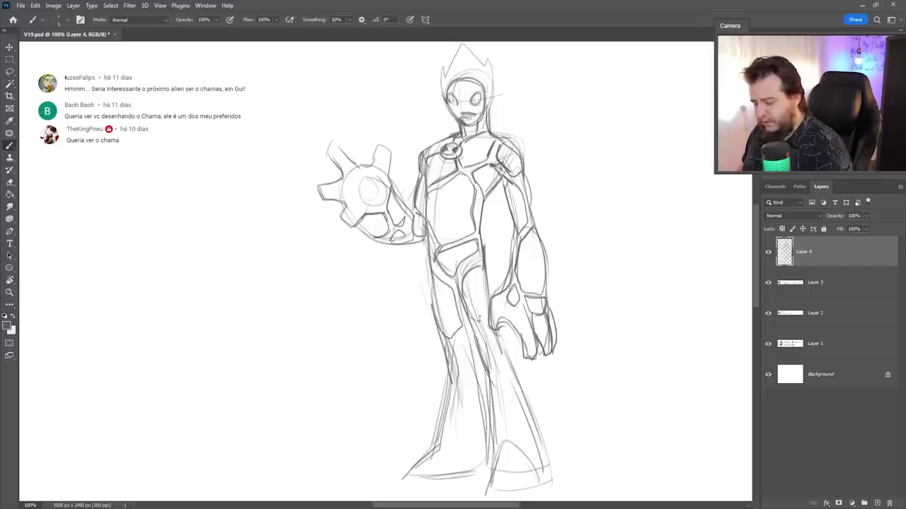
mouse_move(487, 314)
left_mouse_down()
mouse_move(507, 391)
mouse_move(463, 333)
mouse_move(460, 361)
left_mouse_up()
left_click_drag(438, 440, 468, 468)
mouse_move(481, 428)
left_mouse_down()
mouse_move(469, 473)
mouse_move(443, 424)
mouse_move(452, 379)
left_mouse_up()
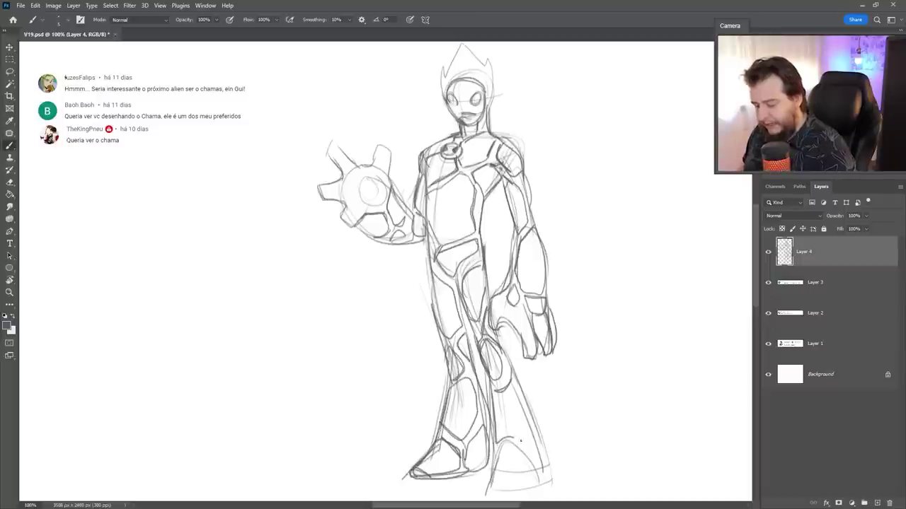
mouse_move(521, 440)
left_mouse_down()
mouse_move(512, 388)
mouse_move(549, 479)
left_mouse_up()
mouse_move(528, 412)
left_mouse_down()
mouse_move(544, 451)
mouse_move(530, 460)
left_mouse_up()
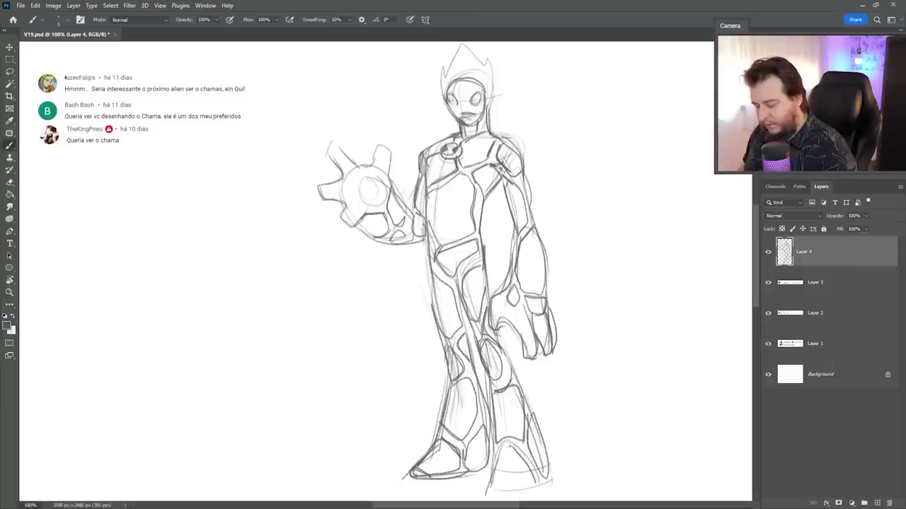
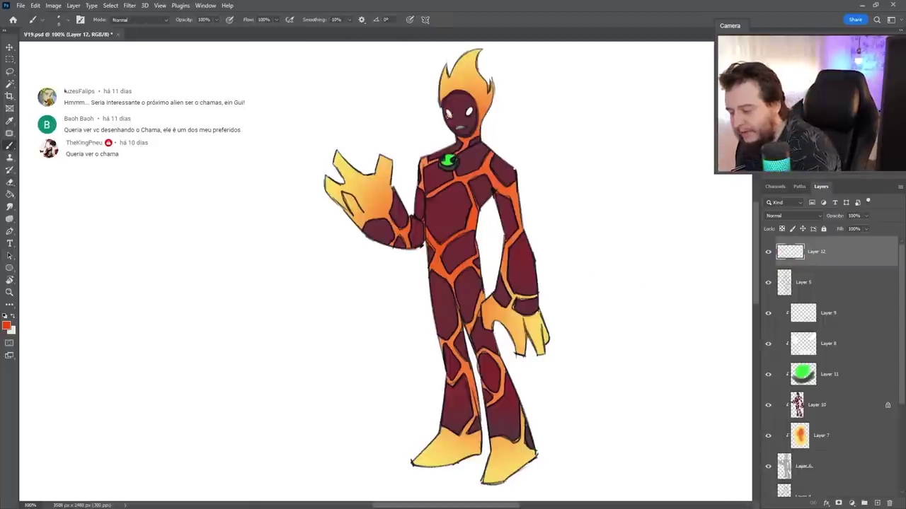
Clean the red edges off the white eyes and mouth, and hatch short ground lines beside the feet.
left_click(448, 114)
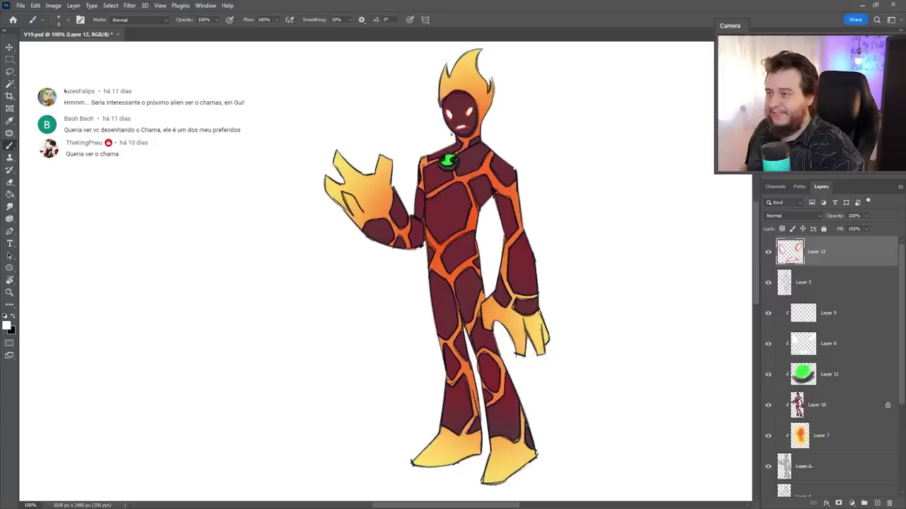
key("e")
left_click_drag(441, 108, 456, 133)
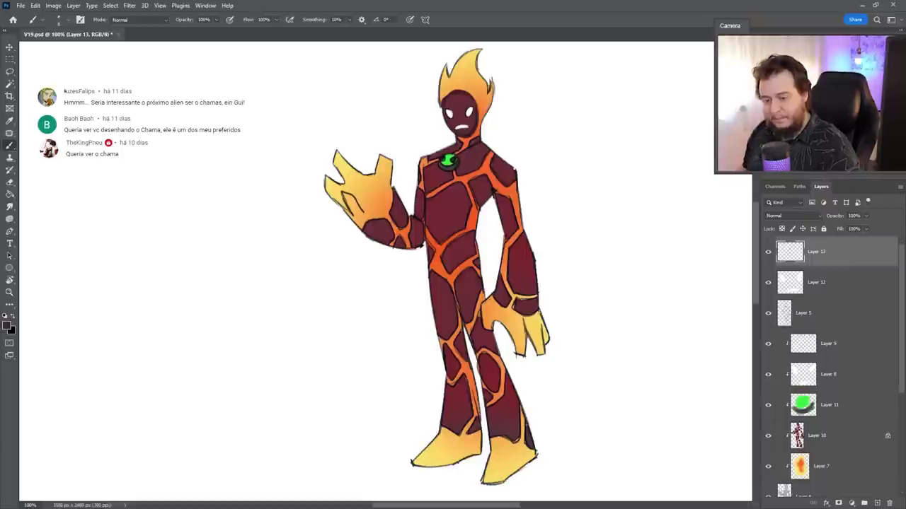
left_click_drag(458, 461, 484, 457)
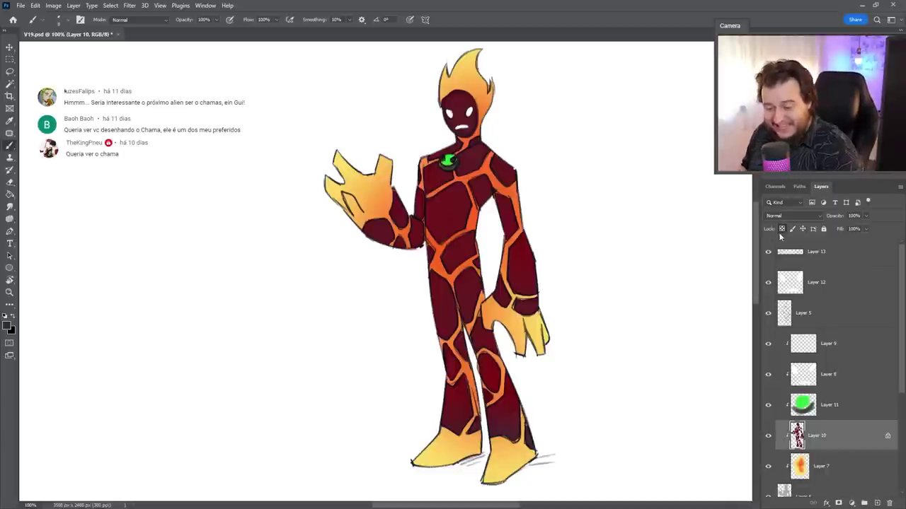
Set the eraser size to 10 px and adjust the dark body plates' colour with Hue/Saturation.
key("e")
right_click(478, 138)
left_click(524, 161)
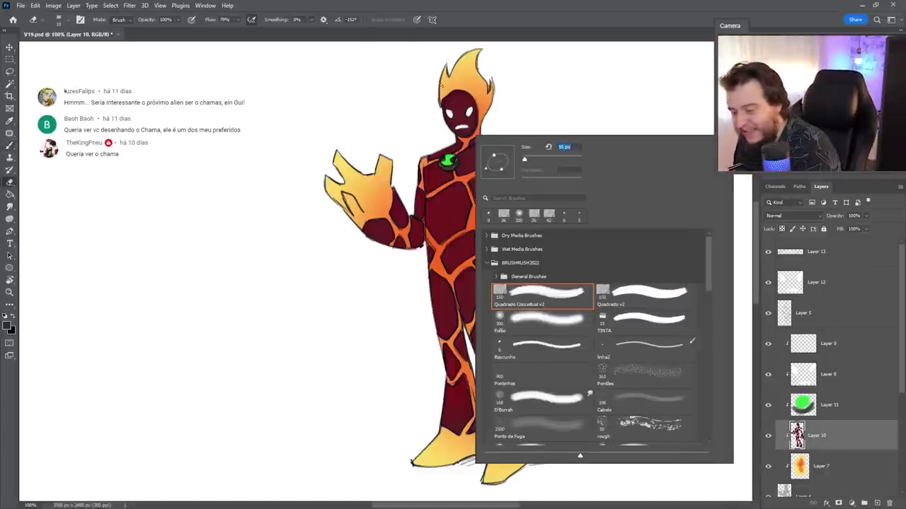
key("Return")
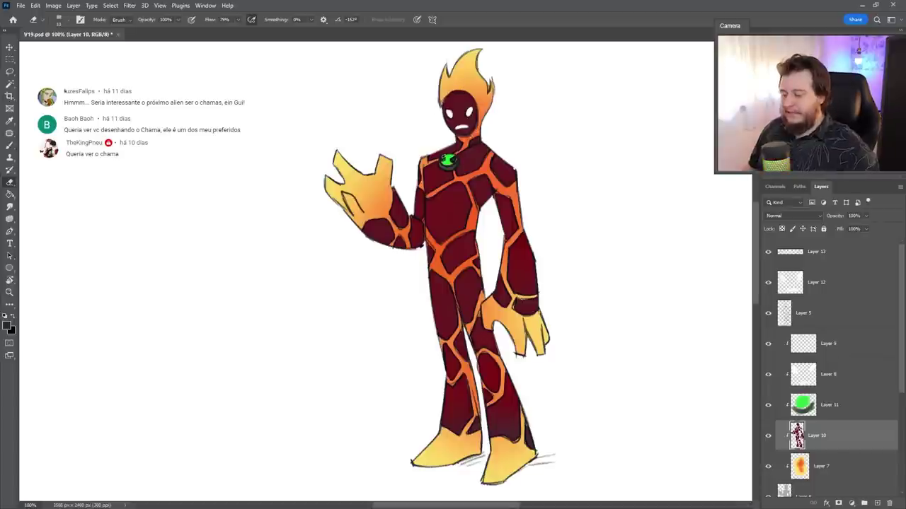
key("ctrl+u")
left_click_drag(729, 303, 719, 304)
left_click(835, 231)
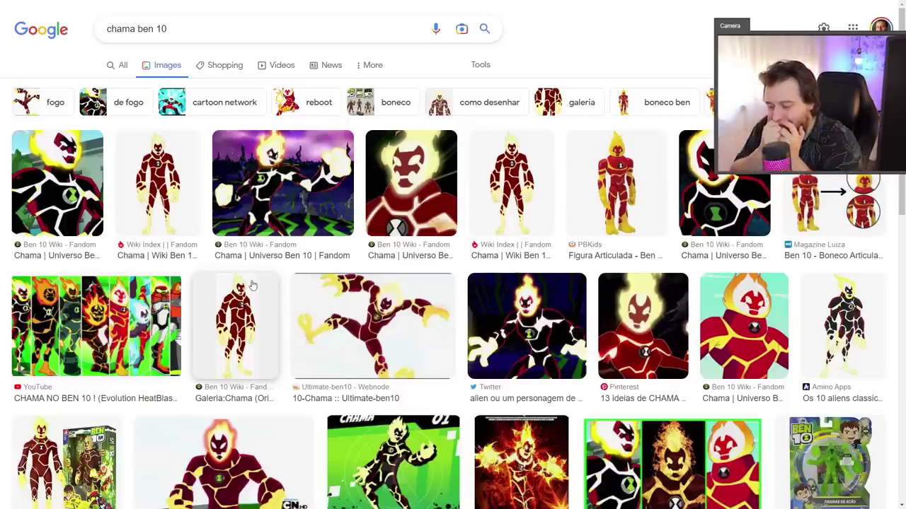
Browse the image results for "chama ben 10" and open a full-body picture from the Ben 10 Wiki gallery as reference.
scroll(499, 374, "down", 1)
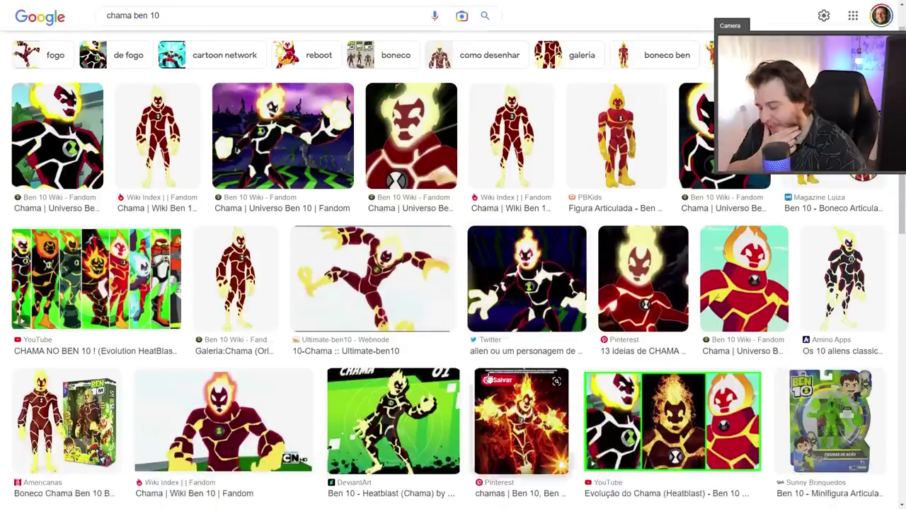
scroll(424, 397, "down", 3)
scroll(341, 429, "down", 1)
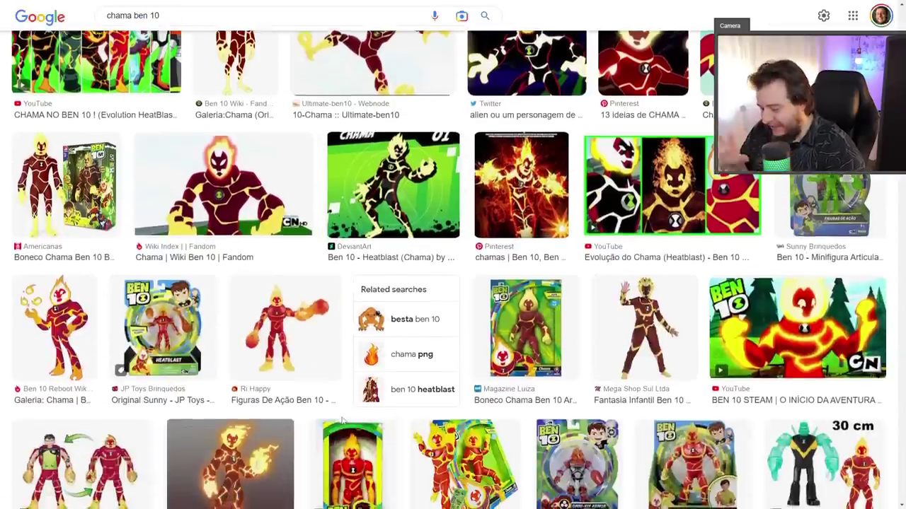
scroll(340, 428, "down", 1)
scroll(403, 389, "down", 3)
scroll(453, 379, "down", 2)
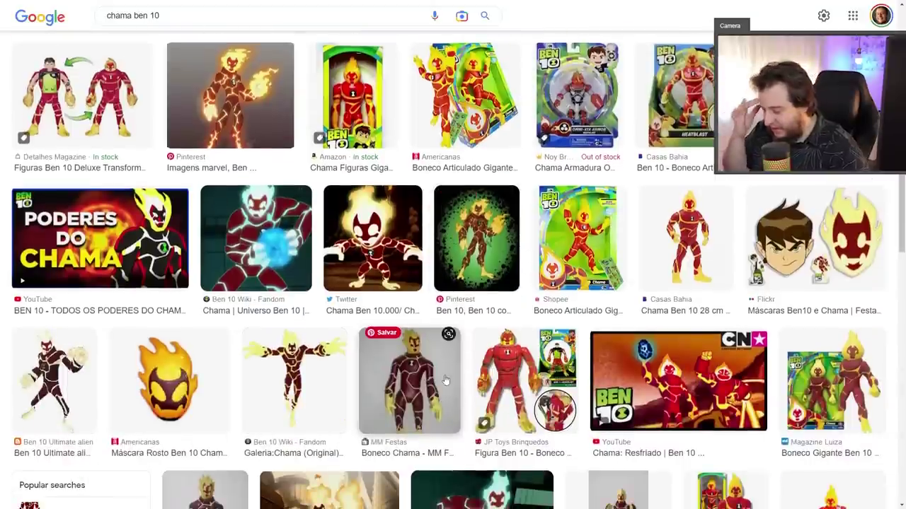
scroll(290, 373, "down", 1)
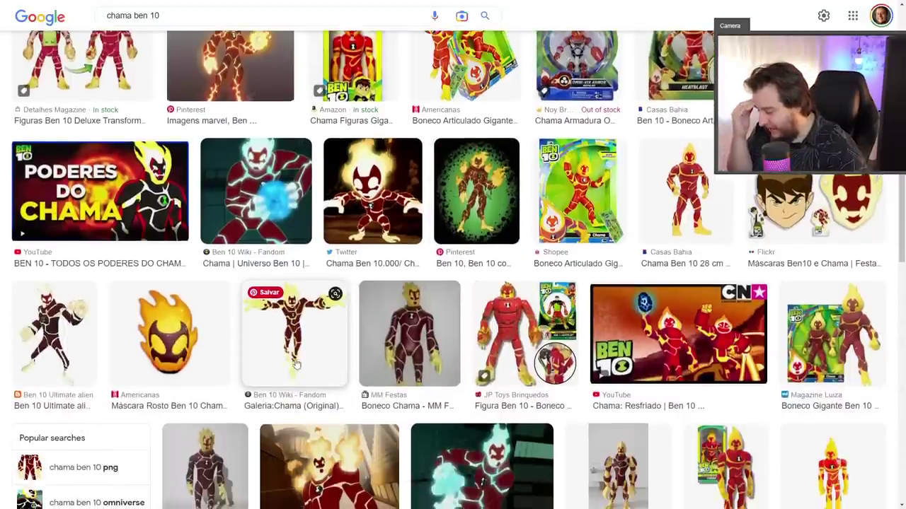
left_click(290, 373)
left_click(505, 200)
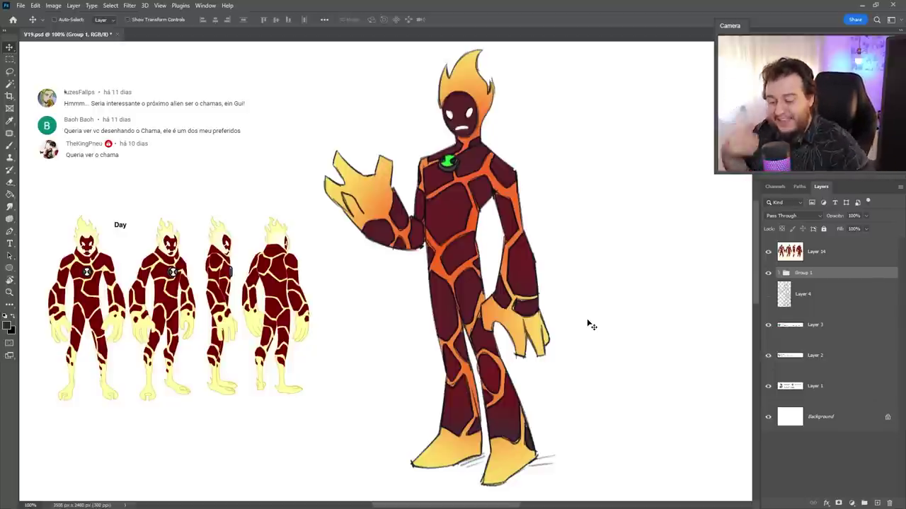
Add a new layer inside the coloured figure's group and sample the flame's orange for the brush.
left_click(779, 273)
left_click(877, 502)
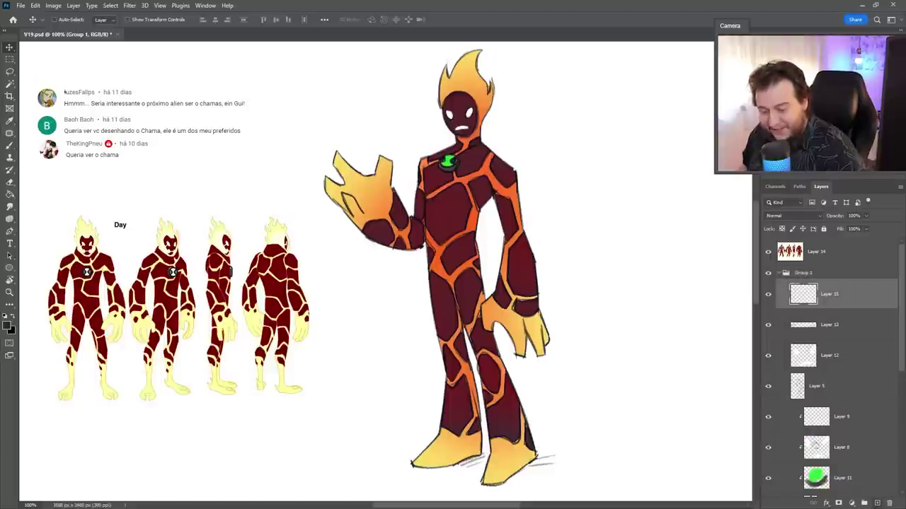
key("b")
left_click(465, 85, "alt")
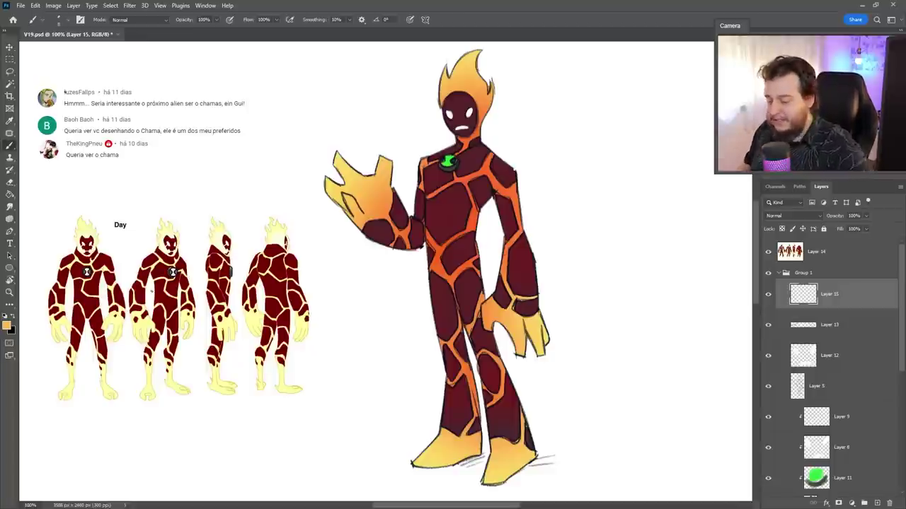
Lower the coloured figure group's opacity to 30% and reset the brush colour to black.
left_click(786, 273)
left_click(779, 274)
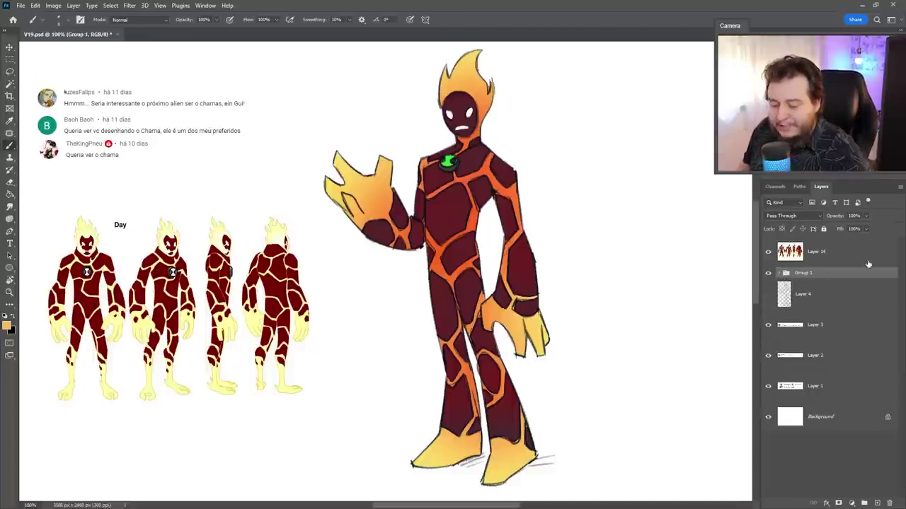
left_click(866, 215)
left_click_drag(847, 229, 836, 228)
key("d")
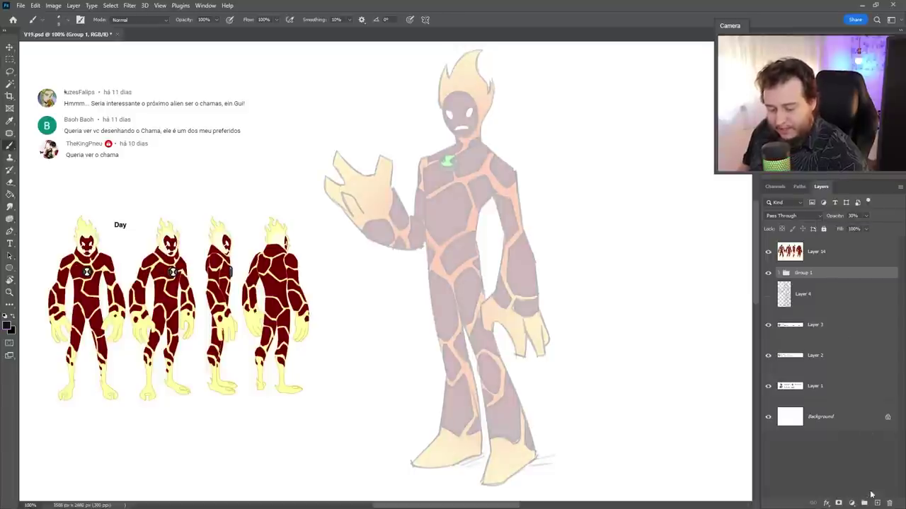
Add a new line-art layer above the figure group, fade the group to about 26%, and make the new layer active.
left_click(877, 503)
right_click(525, 223)
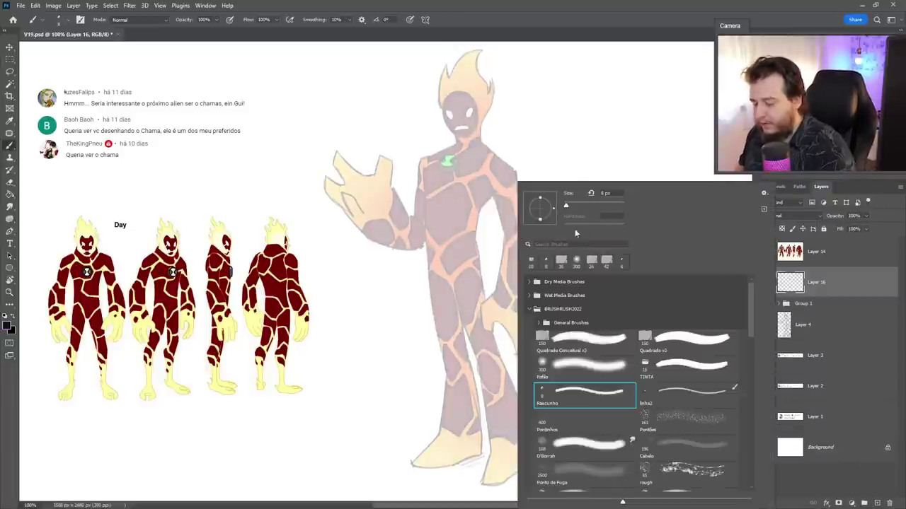
key("Return")
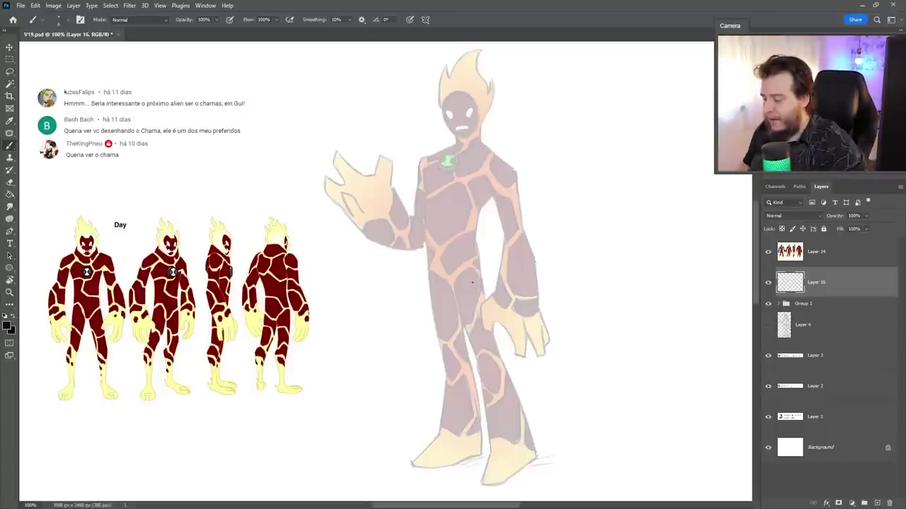
left_click(814, 303)
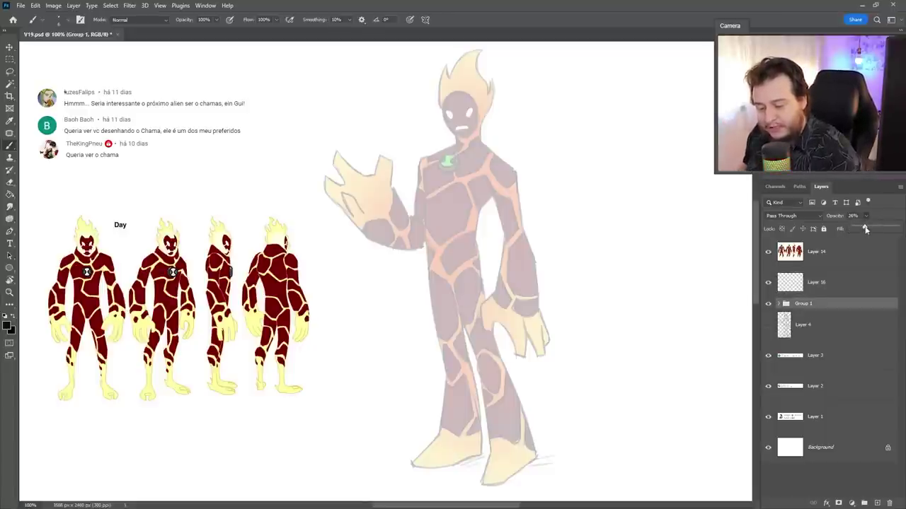
left_click(828, 251)
left_click(826, 285)
Draw the outer contour on the raised-arm side from the shoulder down the torso and leg to the ankle.
left_click_drag(421, 166, 432, 334)
left_click_drag(428, 281, 448, 426)
left_click_drag(443, 359, 451, 434)
key("e")
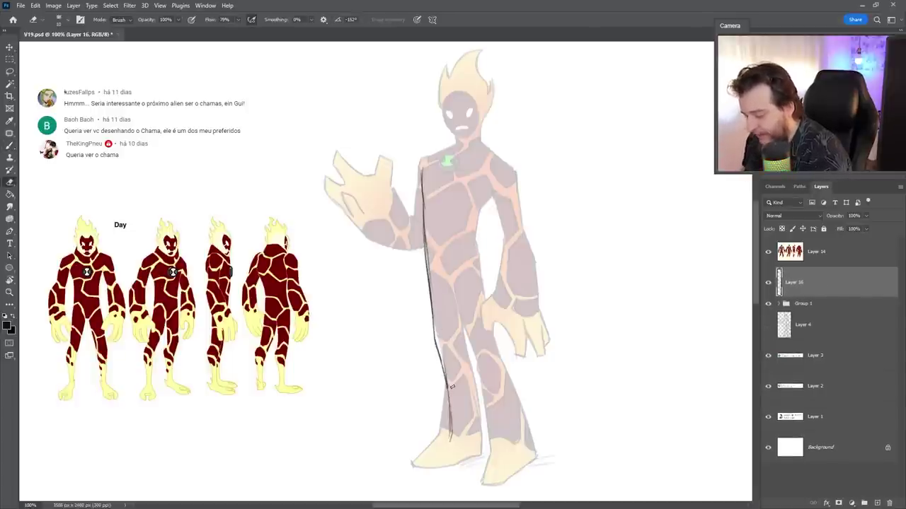
right_click(481, 354)
key("Escape")
key("b")
mouse_move(443, 364)
left_mouse_down()
mouse_move(454, 438)
mouse_move(410, 461)
mouse_move(419, 476)
mouse_move(429, 464)
mouse_move(422, 468)
mouse_move(448, 469)
mouse_move(478, 453)
mouse_move(483, 425)
mouse_move(458, 301)
left_mouse_up()
left_click_drag(423, 242, 445, 373)
Draw the inner leg lines from the crotch down both legs, and outline the other leg and torso side.
left_click_drag(451, 285, 471, 361)
left_click_drag(463, 327, 481, 428)
mouse_move(464, 346)
left_mouse_down()
mouse_move(502, 467)
mouse_move(475, 487)
mouse_move(511, 496)
mouse_move(531, 446)
mouse_move(529, 411)
mouse_move(494, 342)
left_mouse_up()
key("ctrl+z")
mouse_move(516, 407)
left_mouse_down()
mouse_move(495, 351)
mouse_move(483, 263)
mouse_move(493, 194)
left_mouse_up()
Darken the torso contours on both sides between the armpits and the hips.
mouse_move(483, 289)
left_mouse_down()
mouse_move(481, 210)
mouse_move(494, 198)
left_mouse_up()
left_click_drag(422, 249, 422, 171)
left_click_drag(426, 277, 422, 174)
left_click_drag(423, 249, 422, 174)
left_click_drag(483, 293, 483, 270)
Outline the angular shoulder plate above the lowered arm and draw a raised, pointed collar around the neck.
mouse_move(497, 157)
left_mouse_down()
mouse_move(484, 174)
mouse_move(489, 183)
mouse_move(470, 171)
mouse_move(477, 189)
left_mouse_up()
key("ctrl+z")
mouse_move(494, 201)
left_mouse_down()
mouse_move(518, 199)
mouse_move(493, 153)
mouse_move(517, 164)
left_mouse_up()
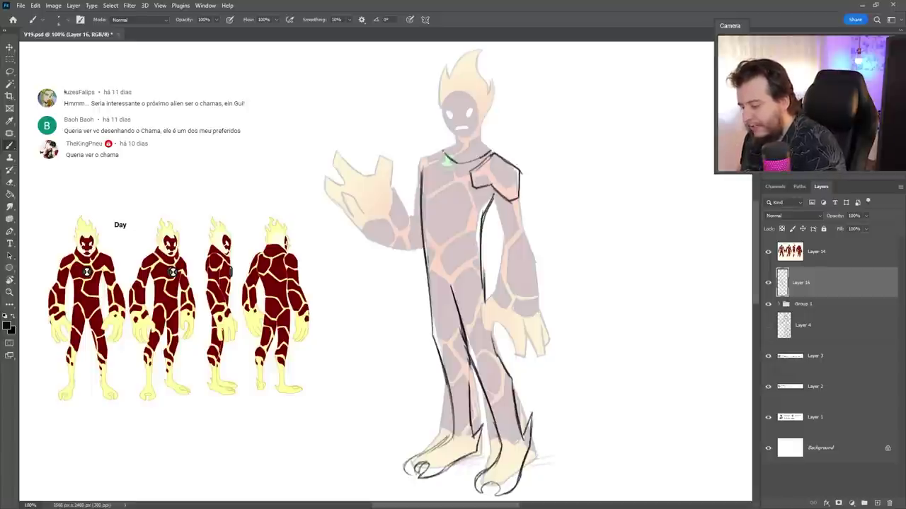
mouse_move(441, 150)
left_mouse_down()
mouse_move(447, 163)
mouse_move(491, 150)
mouse_move(488, 133)
left_mouse_up()
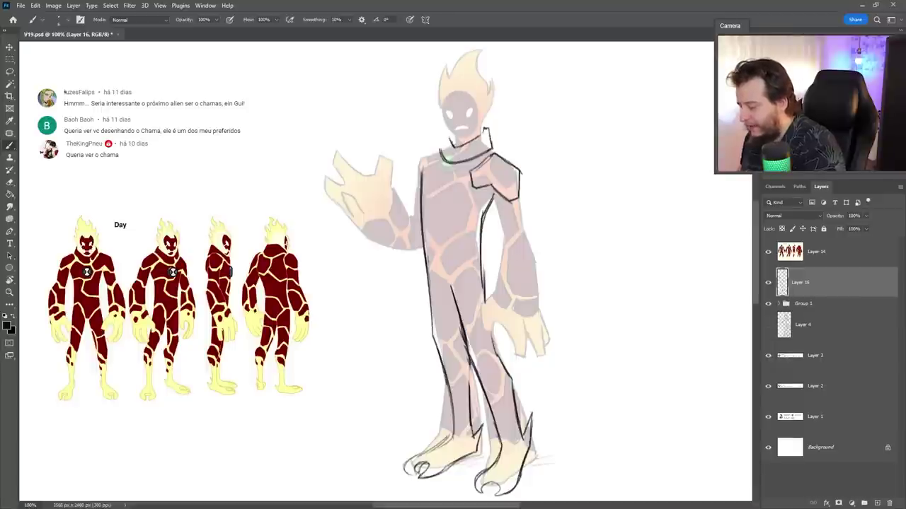
left_click_drag(444, 135, 440, 149)
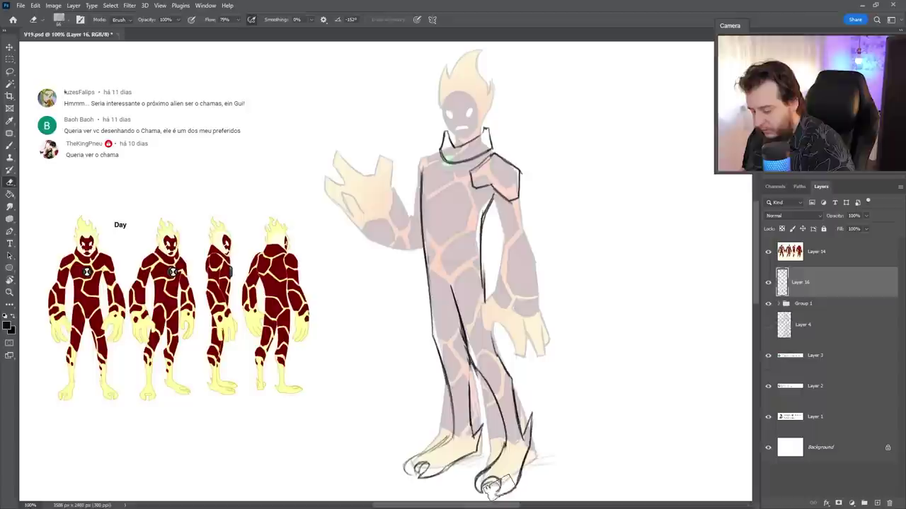
Refine the clawed toes and the tops of the feet, and strengthen the hip-to-calf contour on the raised-arm side.
left_click_drag(491, 499, 508, 491)
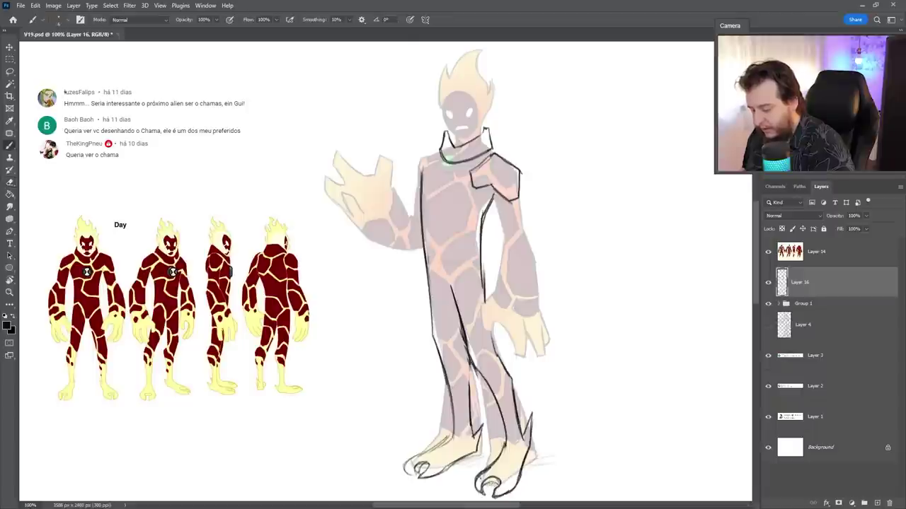
left_click_drag(406, 473, 419, 457)
mouse_move(419, 459)
left_mouse_down()
mouse_move(454, 434)
mouse_move(442, 446)
left_mouse_up()
key("e")
key("b")
left_click_drag(410, 463, 454, 432)
left_click_drag(425, 254, 454, 401)
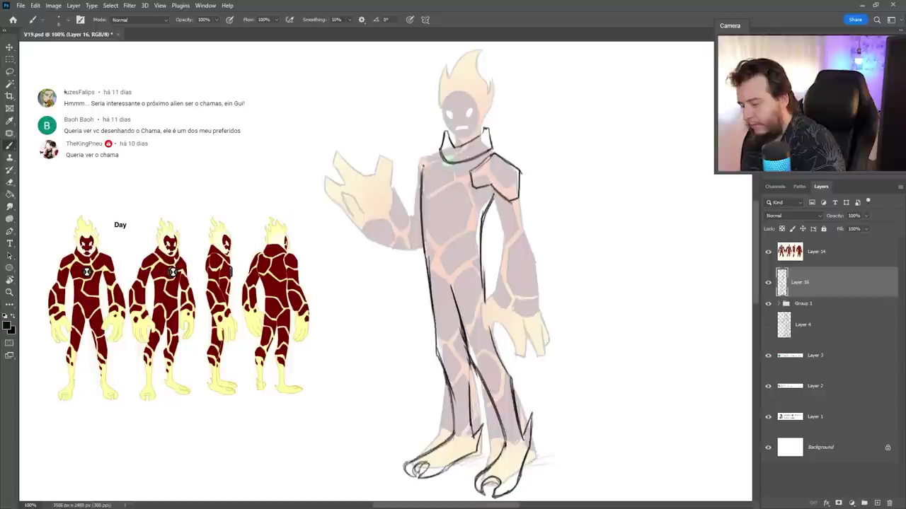
Outline the chest plate's upper edge from the collar to the raised arm's shoulder, and undo the extra stroke inside it.
left_click_drag(437, 155, 420, 170)
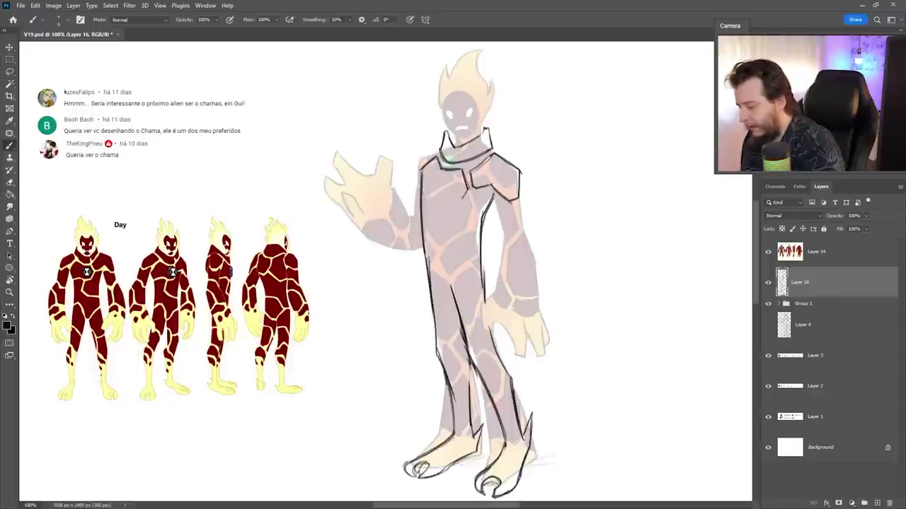
mouse_move(433, 163)
left_mouse_down()
mouse_move(405, 187)
mouse_move(423, 207)
mouse_move(457, 186)
mouse_move(439, 177)
mouse_move(456, 191)
mouse_move(437, 192)
left_mouse_up()
key("ctrl+z")
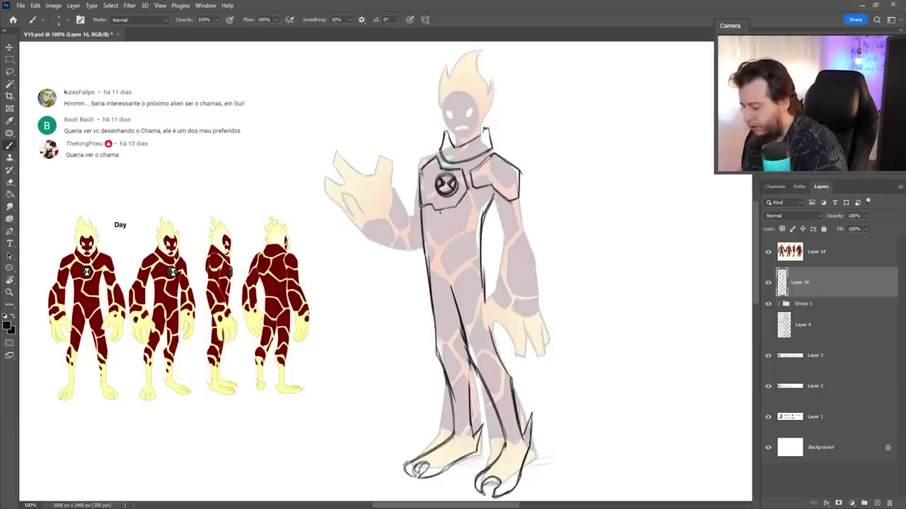
Draw the abdomen plate, the V-shaped pelvis band, and the knee line and shin markings on the lowered-arm side leg.
left_click_drag(444, 248, 481, 250)
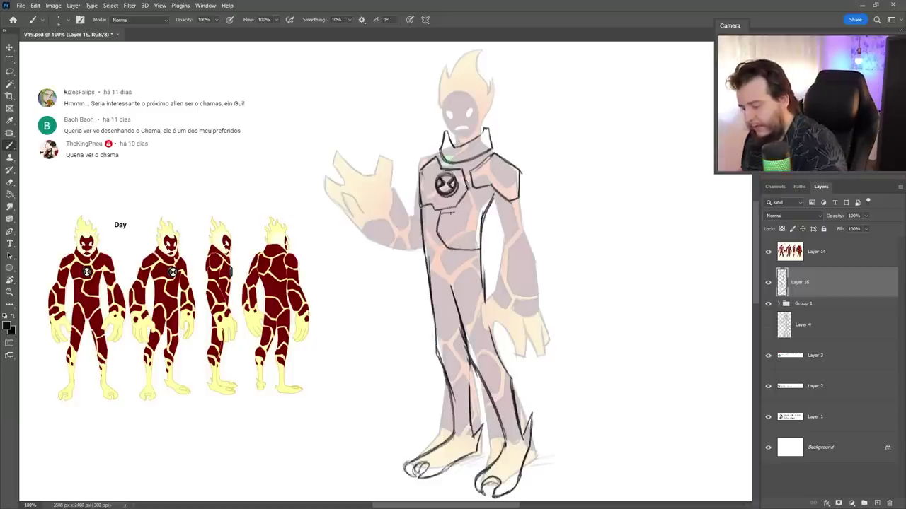
mouse_move(489, 194)
left_mouse_down()
mouse_move(424, 220)
mouse_move(441, 250)
mouse_move(484, 255)
mouse_move(493, 246)
mouse_move(450, 288)
mouse_move(431, 256)
mouse_move(453, 301)
mouse_move(477, 302)
mouse_move(507, 371)
left_mouse_up()
mouse_move(454, 291)
left_mouse_down()
mouse_move(460, 300)
mouse_move(480, 291)
mouse_move(493, 325)
mouse_move(470, 370)
mouse_move(504, 389)
left_mouse_up()
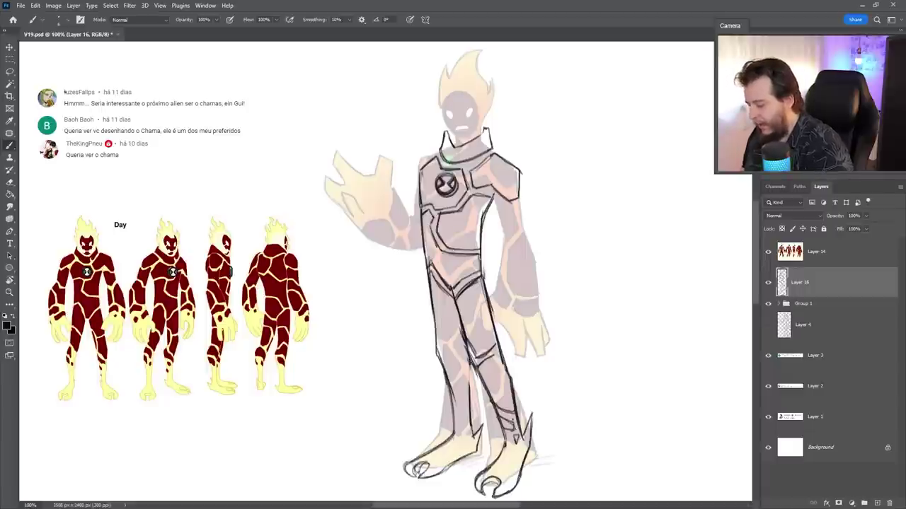
Rework the shin marking on the lowered-arm side leg and add a curved knee band and shin marking to the other leg.
left_click_drag(525, 411, 529, 440)
mouse_move(514, 390)
left_mouse_down()
mouse_move(489, 413)
mouse_move(491, 450)
left_mouse_up()
left_click_drag(445, 373, 460, 324)
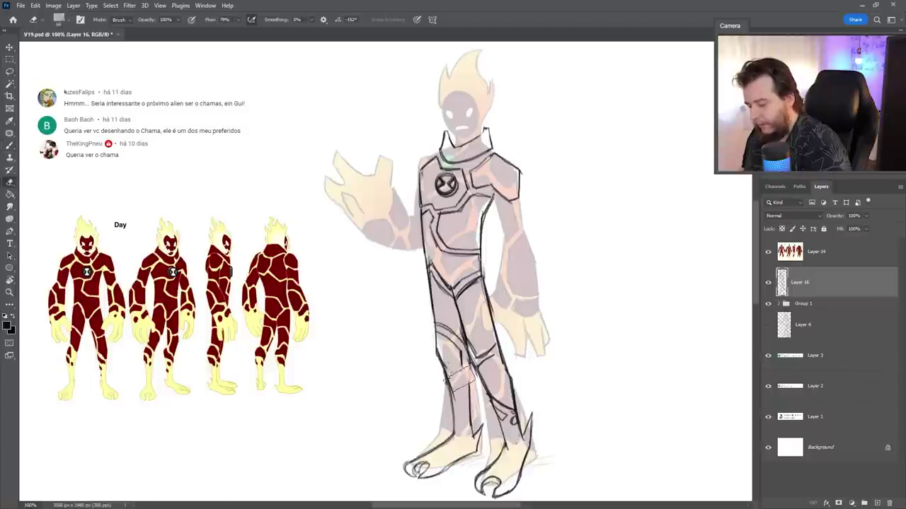
left_click_drag(470, 368, 445, 389)
left_click_drag(457, 330, 435, 344)
left_click_drag(461, 381, 450, 400)
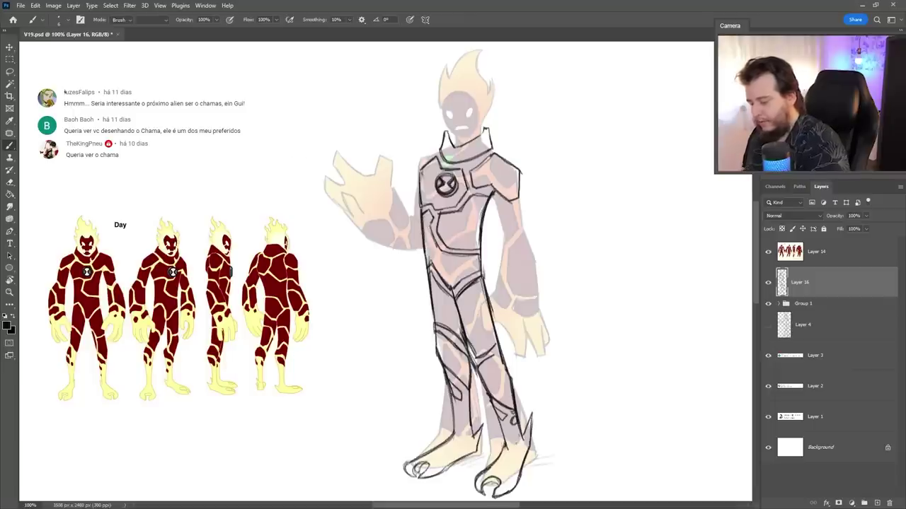
left_click_drag(428, 217, 424, 293)
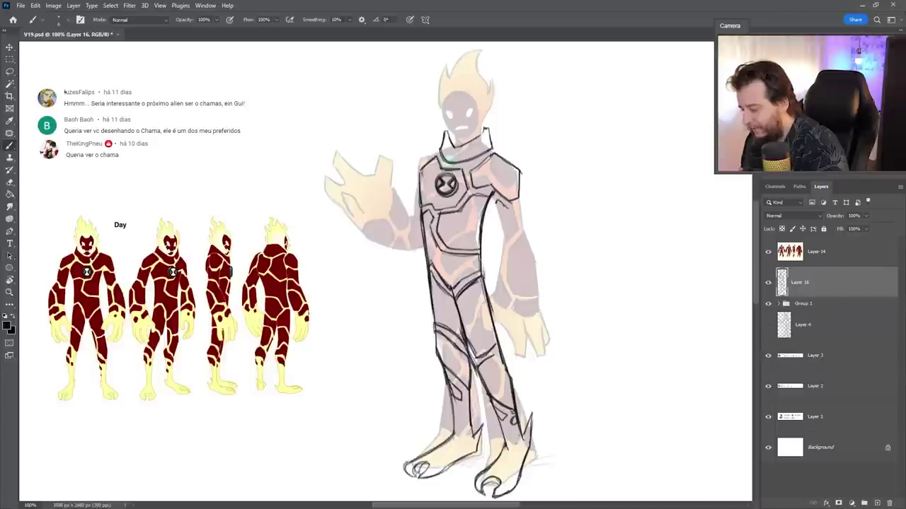
Outline the lowered arm from below the shoulder plate to the wrist, including the elbow line, and clean up its inner contour.
mouse_move(513, 205)
left_mouse_down()
mouse_move(523, 230)
mouse_move(501, 244)
left_mouse_up()
left_click_drag(506, 193, 494, 241)
left_click_drag(516, 186, 526, 235)
key("ctrl+z")
mouse_move(518, 197)
left_mouse_down()
mouse_move(543, 255)
mouse_move(552, 307)
left_mouse_up()
left_click_drag(541, 250, 551, 324)
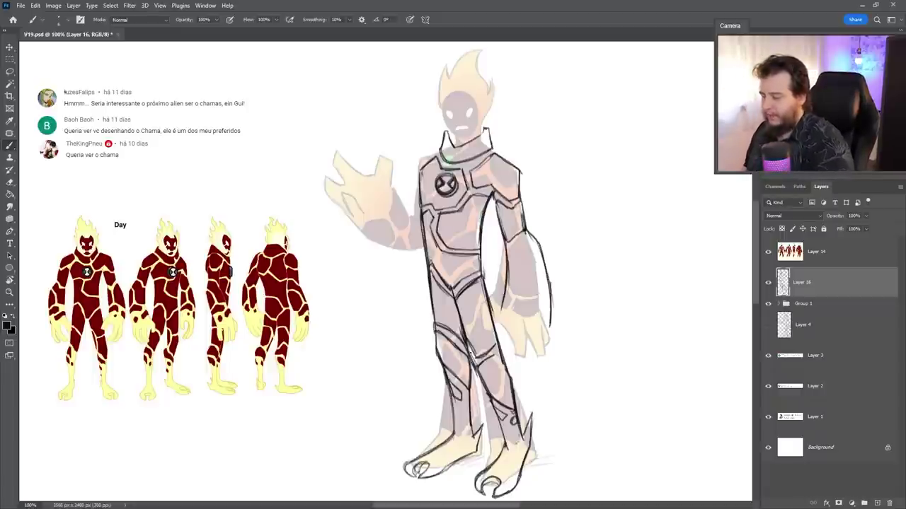
key("e")
mouse_move(495, 204)
left_mouse_down()
mouse_move(495, 252)
mouse_move(496, 233)
left_mouse_up()
key("b")
left_click_drag(503, 233, 498, 314)
left_click_drag(506, 216, 496, 261)
Draw the long plate line inside the lowered forearm and rough in the back of the hand.
key("e")
key("b")
mouse_move(516, 194)
left_mouse_down()
mouse_move(532, 236)
mouse_move(517, 249)
mouse_move(516, 292)
left_mouse_up()
mouse_move(525, 244)
left_mouse_down()
mouse_move(518, 294)
mouse_move(542, 301)
left_mouse_up()
left_click_drag(516, 263, 515, 293)
left_click_drag(515, 270, 505, 303)
mouse_move(514, 251)
left_mouse_down()
mouse_move(491, 350)
mouse_move(523, 363)
left_mouse_up()
Outline the lowered hand's long fingers and add a band segment and a small angular stud at the wrist.
key("e")
key("b")
key("e")
key("b")
mouse_move(535, 322)
left_mouse_down()
mouse_move(539, 358)
mouse_move(522, 390)
left_mouse_up()
mouse_move(535, 374)
left_mouse_down()
mouse_move(536, 325)
mouse_move(550, 342)
mouse_move(550, 375)
mouse_move(519, 364)
left_mouse_up()
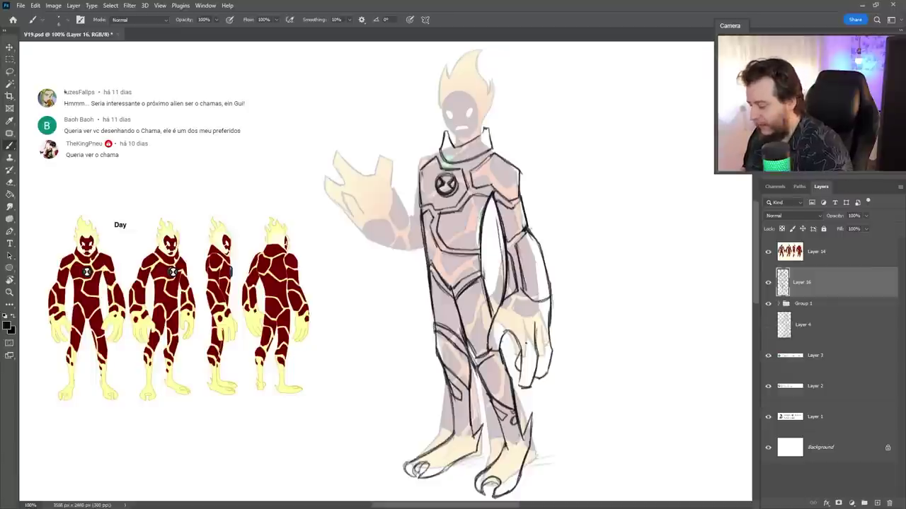
left_click_drag(514, 310, 521, 300)
mouse_move(550, 303)
left_mouse_down()
mouse_move(531, 315)
mouse_move(522, 309)
mouse_move(531, 308)
left_mouse_up()
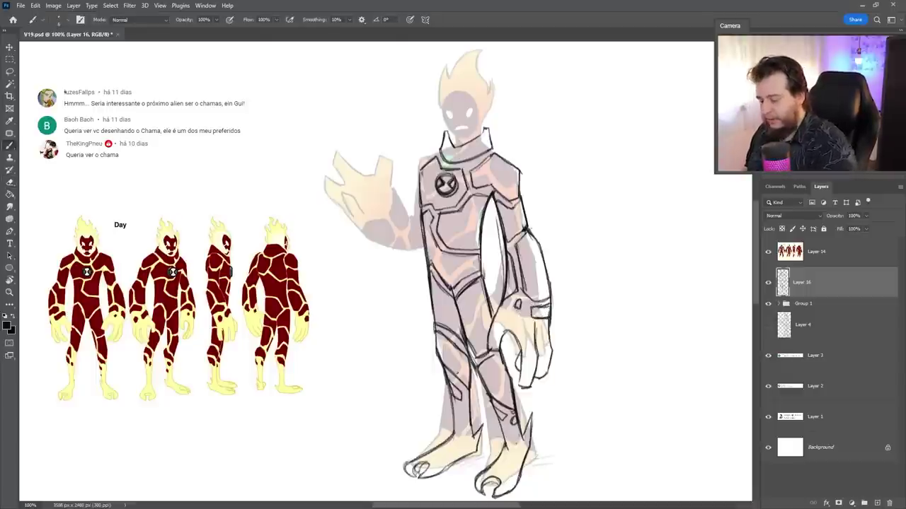
Select each foot in turn and shrink it, narrowing the raised-arm side foot to about 81% of its width.
key("e")
mouse_move(414, 467)
left_mouse_down()
mouse_move(467, 449)
mouse_move(460, 432)
mouse_move(473, 410)
mouse_move(401, 468)
mouse_move(488, 431)
left_mouse_up()
key("ctrl+z")
key("l")
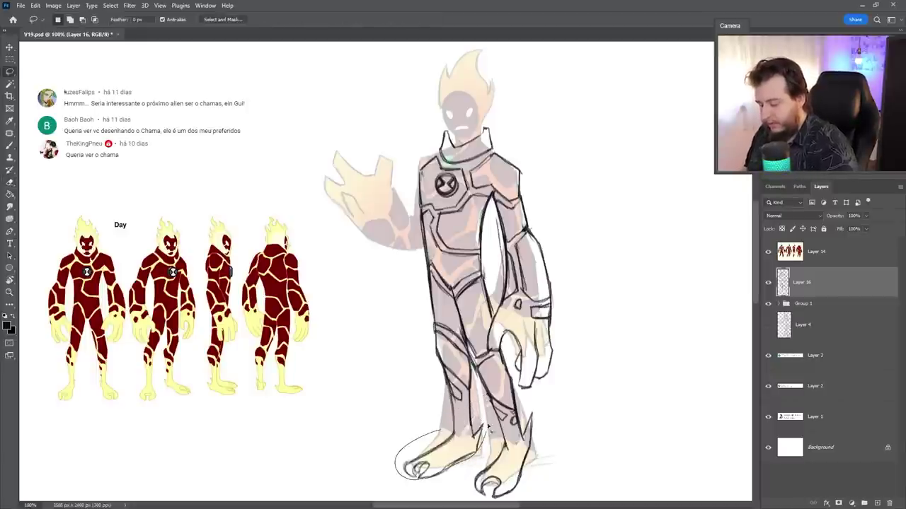
key("ctrl+t")
left_click_drag(396, 474, 400, 469)
key("Return")
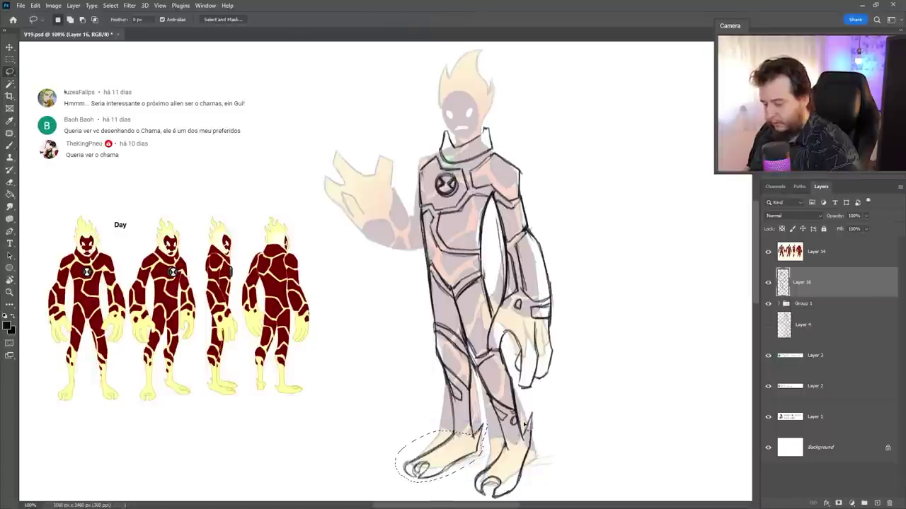
key("ctrl+t")
left_click_drag(489, 424, 482, 34)
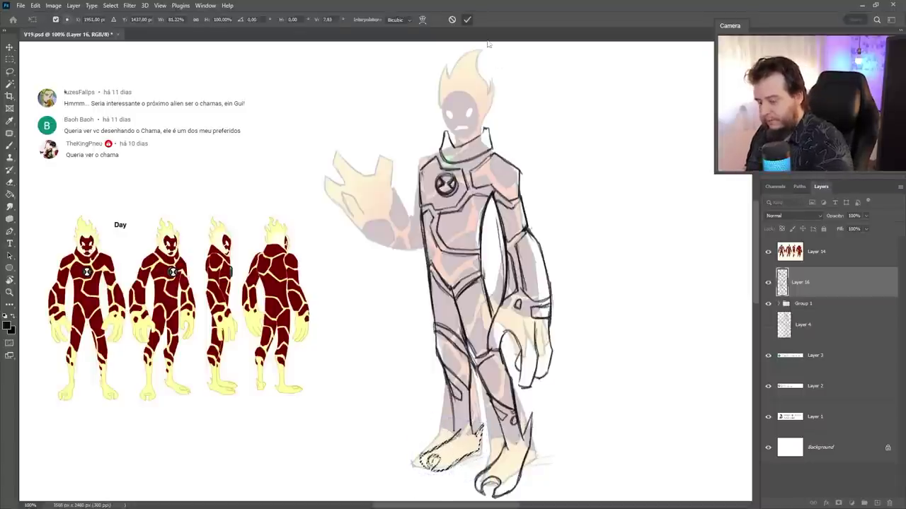
left_click(467, 19)
mouse_move(470, 499)
left_mouse_down()
mouse_move(542, 418)
mouse_move(496, 499)
left_mouse_up()
key("ctrl+t")
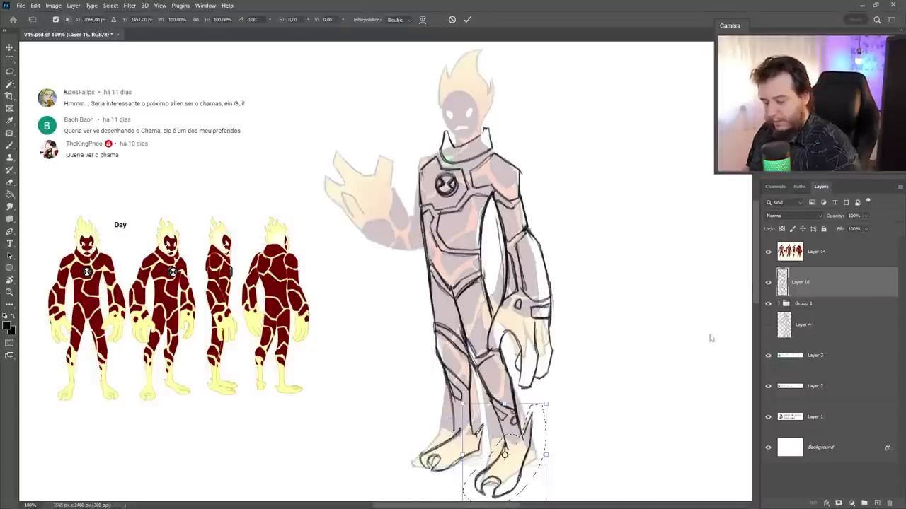
scroll(677, 359, "down", 2)
key("Return")
Redraw the inner shin line on the raised-arm side leg and erase the excess knee and calf lines there.
key("e")
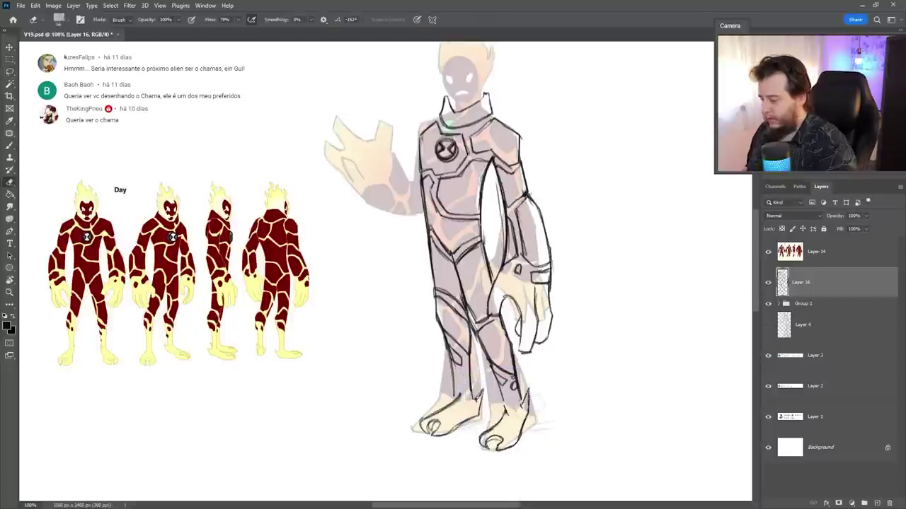
key("b")
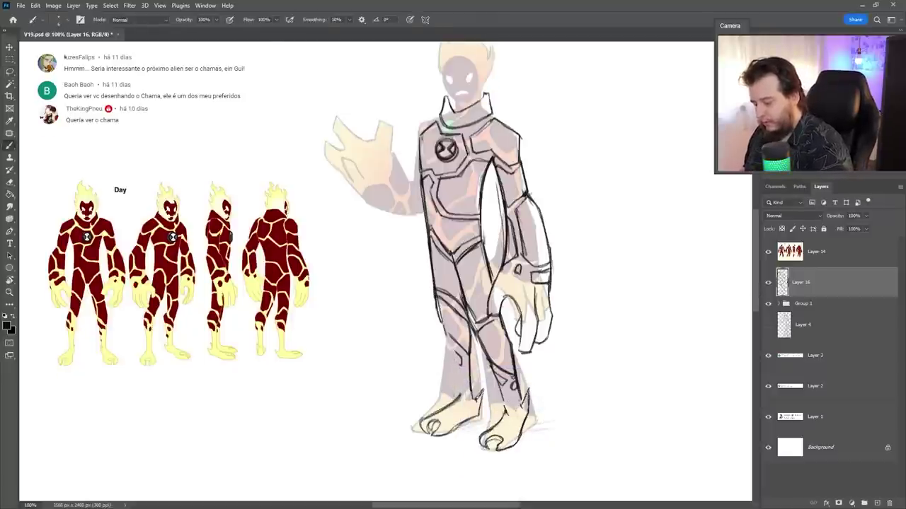
left_click_drag(453, 311, 470, 403)
key("e")
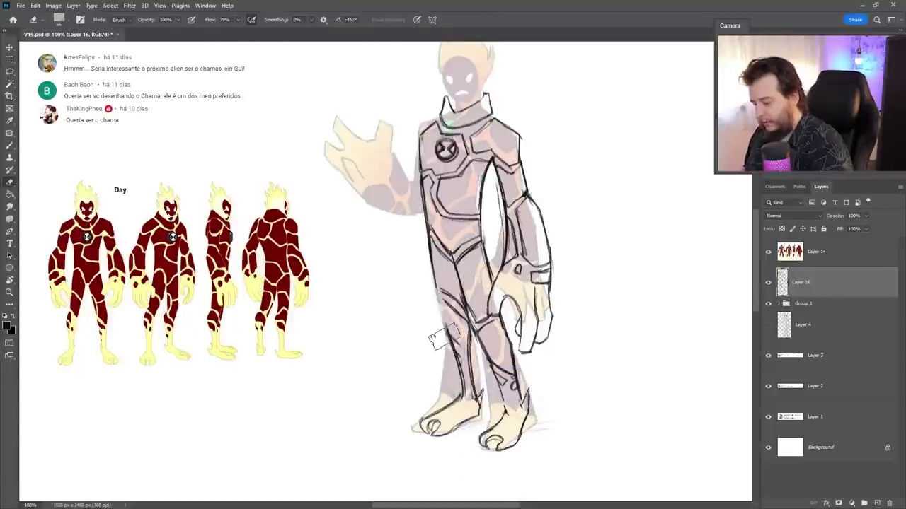
Redraw both feet lower and longer, with extended ankles, pointed heels and rounded toes split by a curved notch.
key("l")
mouse_move(488, 376)
left_mouse_down()
mouse_move(514, 457)
mouse_move(522, 409)
mouse_move(530, 426)
left_mouse_up()
key("ctrl+d")
key("b")
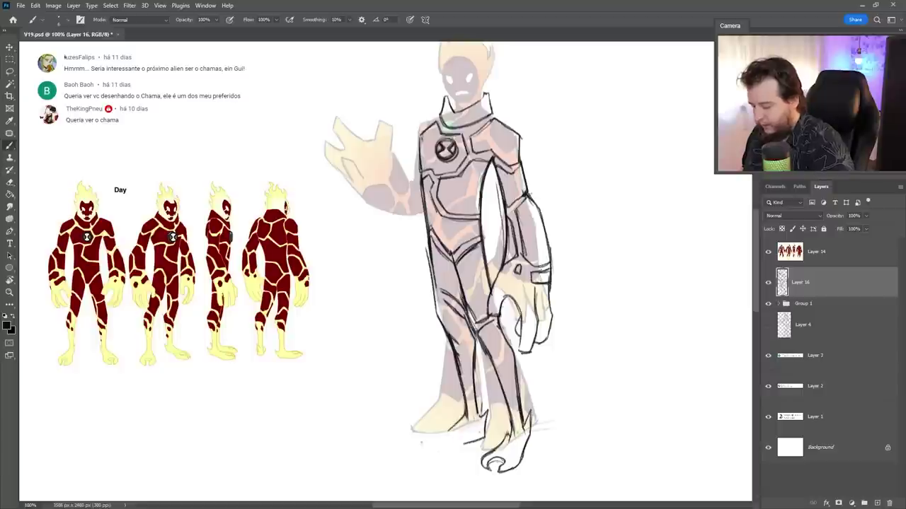
mouse_move(433, 430)
left_mouse_down()
mouse_move(415, 440)
mouse_move(487, 434)
mouse_move(490, 404)
mouse_move(489, 435)
left_mouse_up()
mouse_move(414, 444)
left_mouse_down()
mouse_move(442, 460)
mouse_move(430, 453)
left_mouse_up()
key("e")
key("b")
key("e")
left_click_drag(488, 467, 524, 460)
key("b")
mouse_move(504, 426)
left_mouse_down()
mouse_move(507, 460)
mouse_move(529, 464)
mouse_move(497, 473)
mouse_move(509, 477)
left_mouse_up()
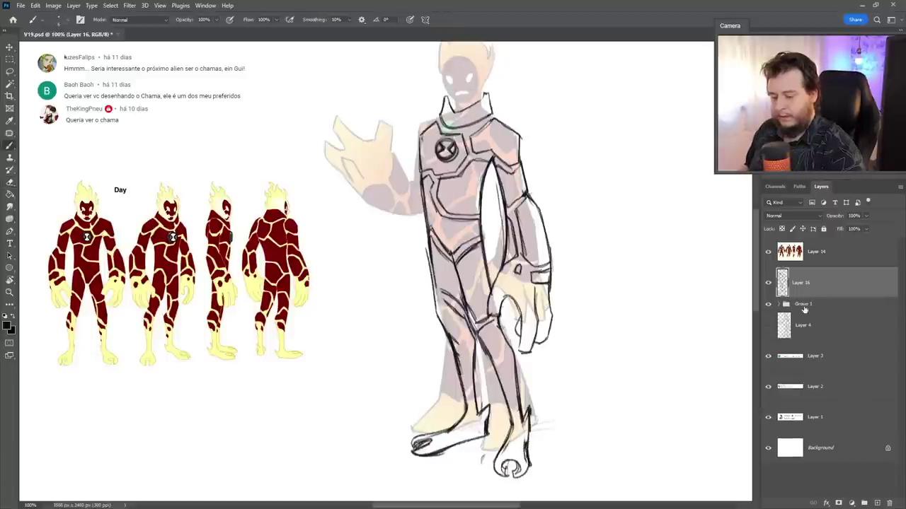
Rotate the Layer 16 line art and the Group 1 coloured sketch together slightly clockwise.
left_click(804, 306, "shift")
key("ctrl+t")
left_click_drag(708, 285, 707, 294)
key("Return")
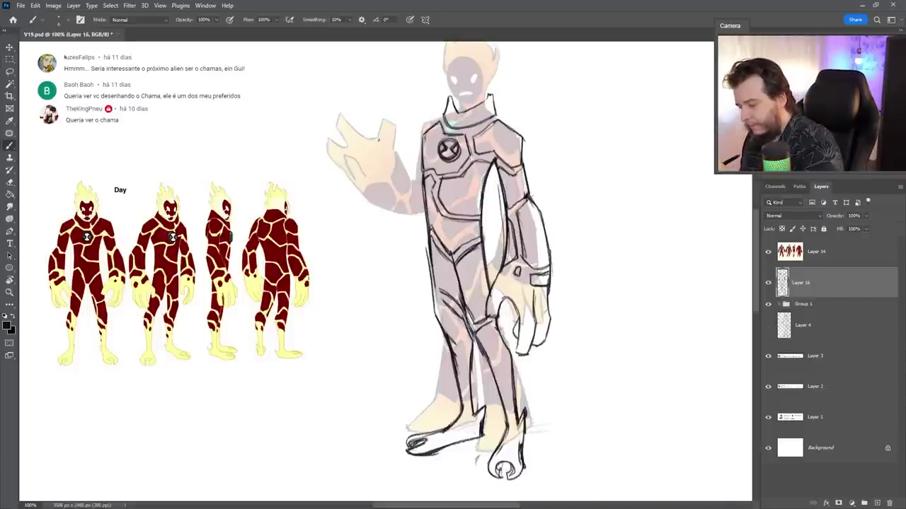
Outline the raised hand with long pointed claws, and draw its forearm with a wristband and small stud.
mouse_move(380, 110)
left_mouse_down()
mouse_move(391, 122)
mouse_move(371, 139)
mouse_move(374, 166)
mouse_move(378, 135)
mouse_move(355, 135)
mouse_move(339, 101)
mouse_move(346, 146)
mouse_move(319, 138)
mouse_move(349, 174)
left_mouse_up()
key("ctrl+z")
key("ctrl+z")
key("ctrl+z")
key("ctrl+z")
left_click_drag(326, 136, 360, 177)
key("e")
key("b")
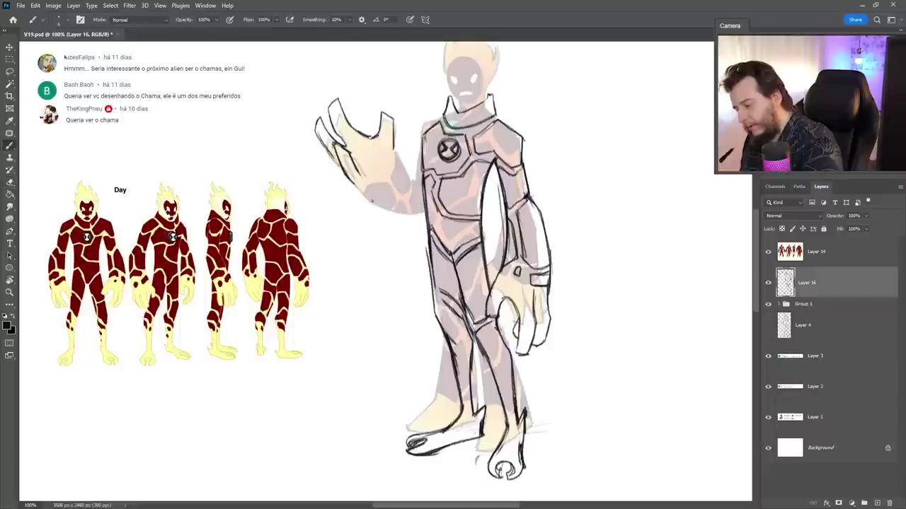
mouse_move(389, 145)
left_mouse_down()
mouse_move(403, 187)
mouse_move(384, 208)
mouse_move(425, 216)
left_mouse_up()
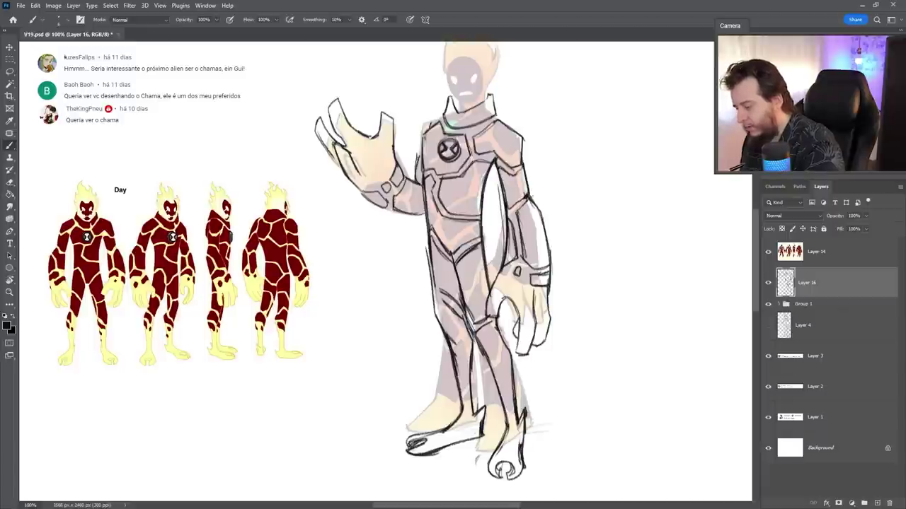
Broaden both shoulders with rounder outlines and reshape the collar with a wider flare and a pointed notch at its front.
left_click_drag(427, 120, 422, 157)
left_click_drag(494, 117, 522, 156)
mouse_move(478, 119)
left_mouse_down()
mouse_move(513, 134)
mouse_move(529, 157)
mouse_move(529, 197)
left_mouse_up()
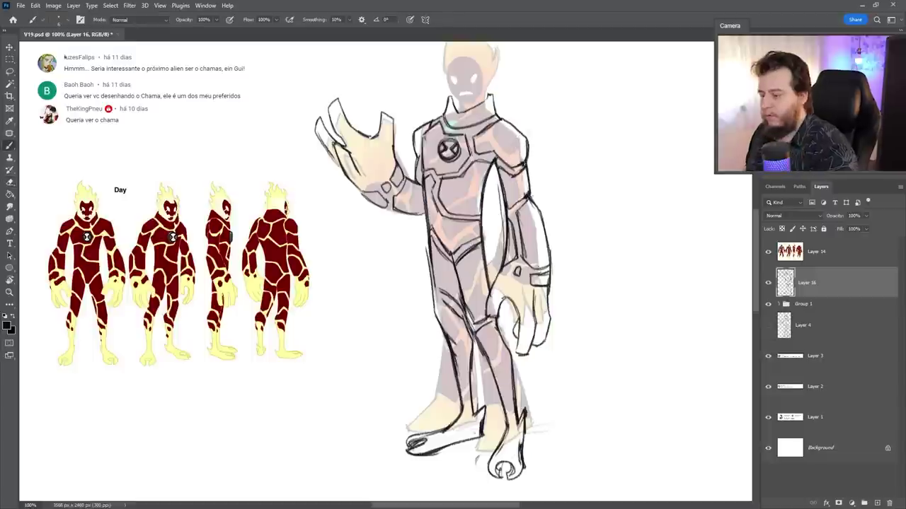
mouse_move(439, 115)
left_mouse_down()
mouse_move(498, 93)
mouse_move(496, 116)
mouse_move(496, 106)
mouse_move(447, 111)
left_mouse_up()
key("e")
key("b")
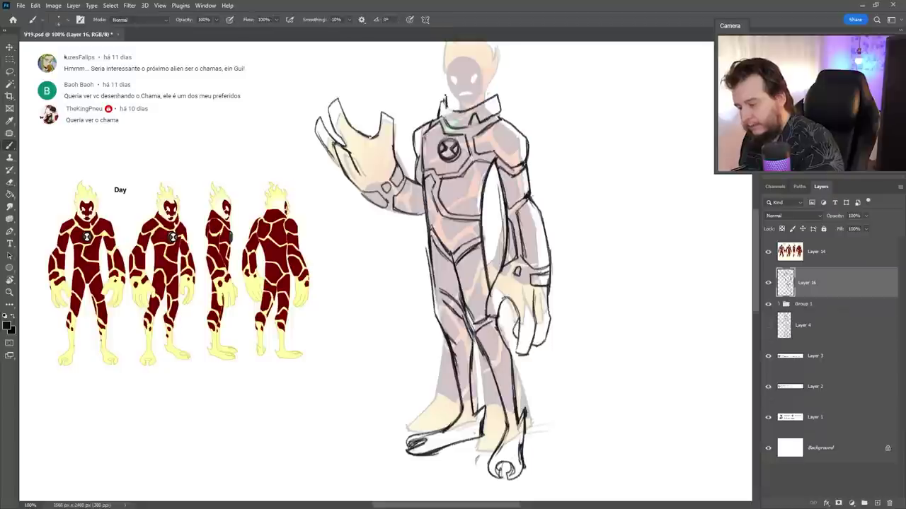
Draw the face with a pointed-cornered brow, narrow jaw contour, slanted eyes and a small mouth.
left_click_drag(493, 230, 506, 258)
left_click_drag(520, 216, 523, 239)
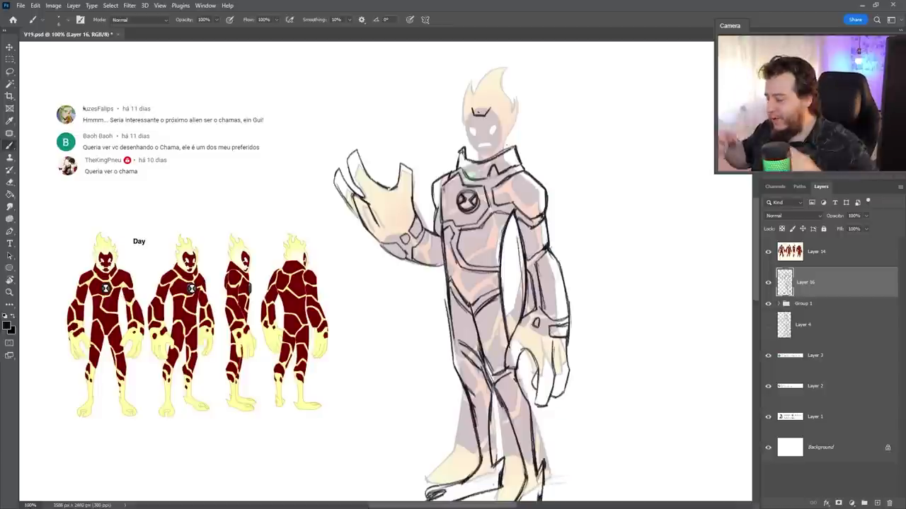
left_click_drag(465, 108, 473, 116)
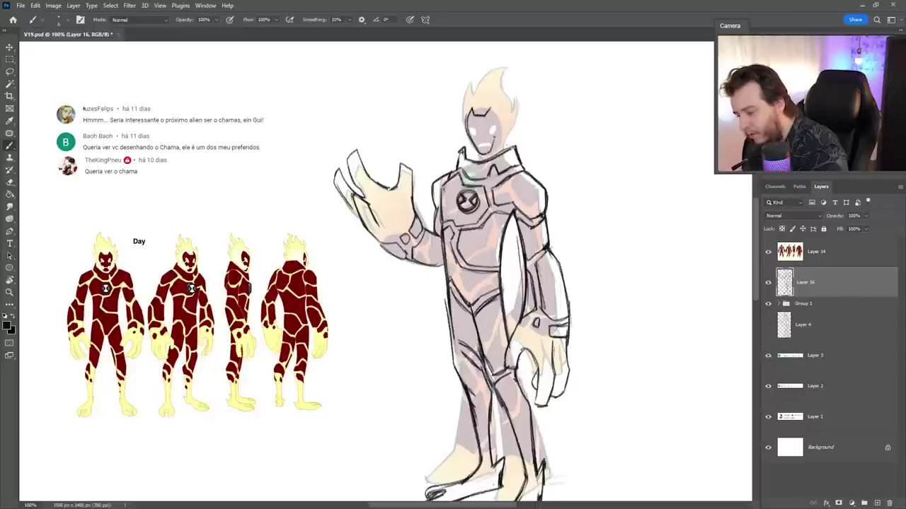
left_click_drag(487, 114, 498, 108)
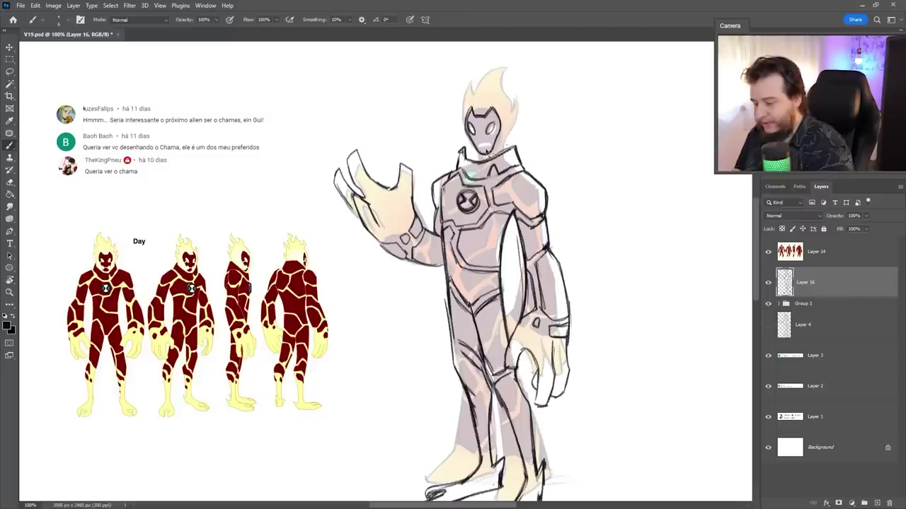
key("l")
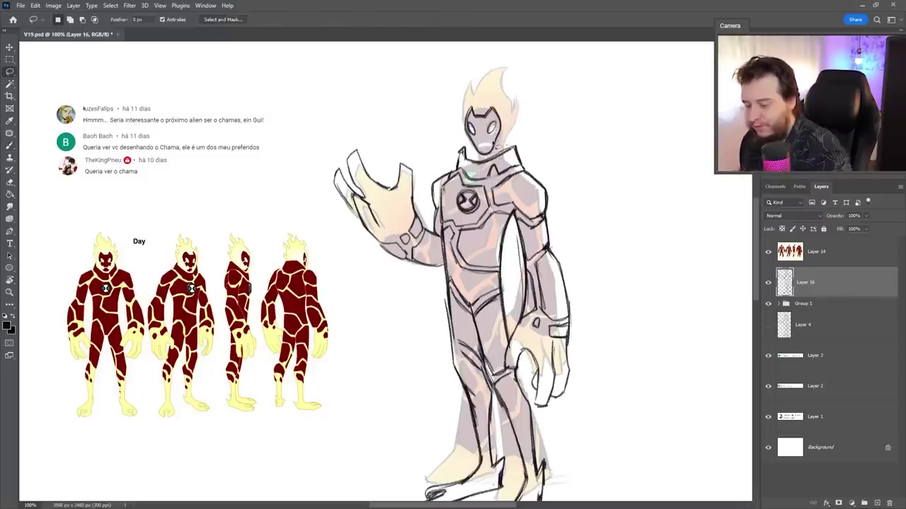
key("b")
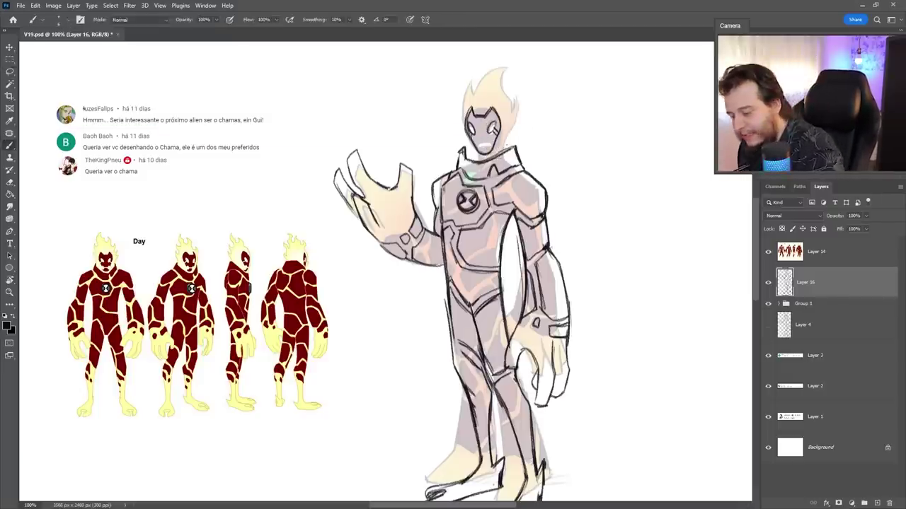
Reduce the eraser size to 17 and refine the eyes and mouth, adding and trimming angular marks beside the mouth.
key("e")
right_click(467, 129)
key("Return")
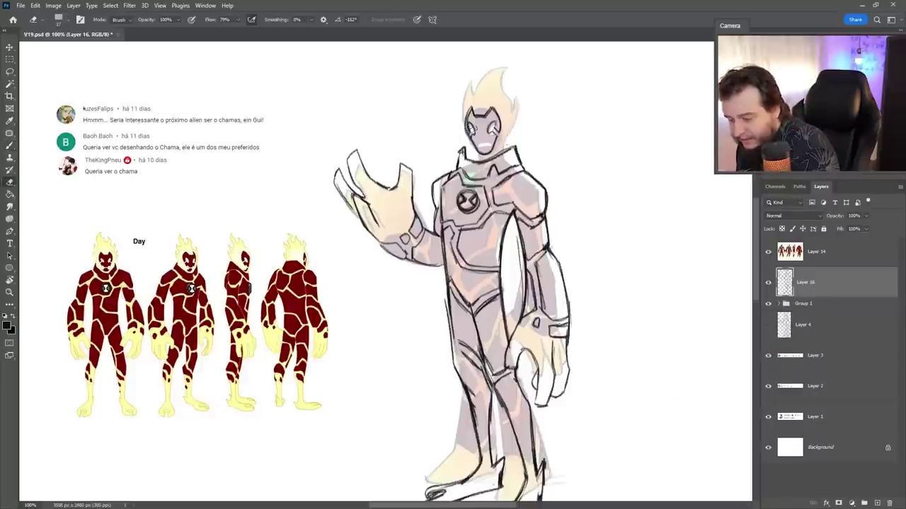
key("b")
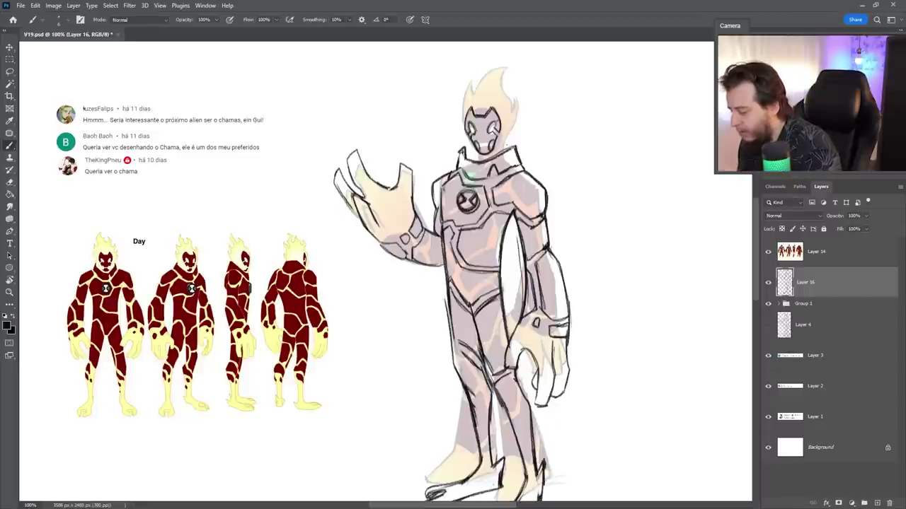
key("e")
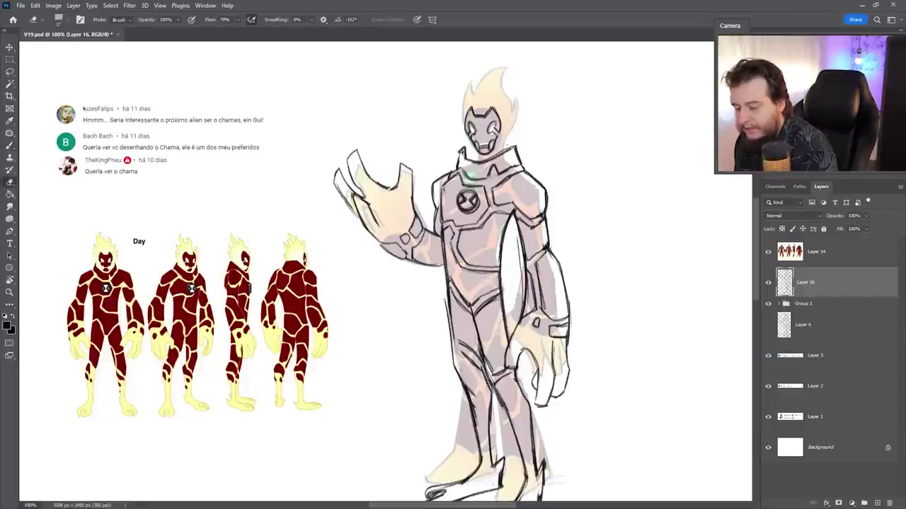
left_click_drag(493, 141, 495, 150)
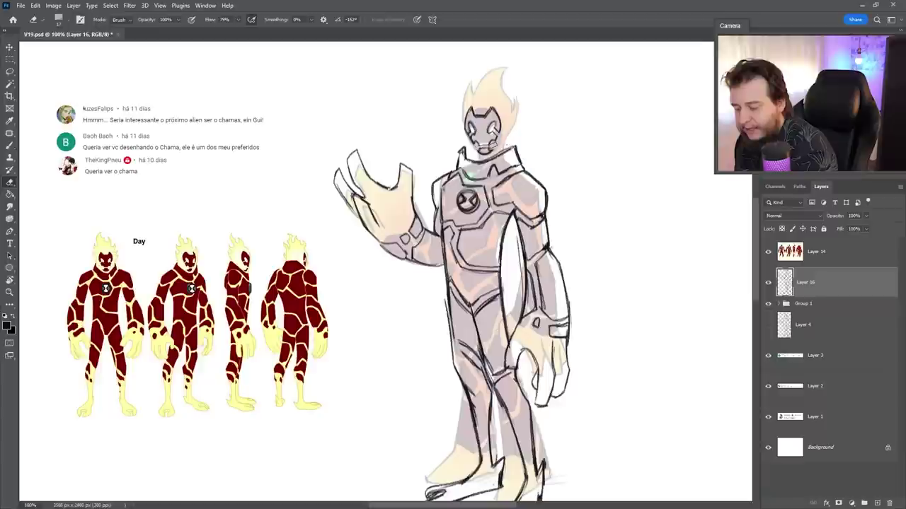
key("b")
key("e")
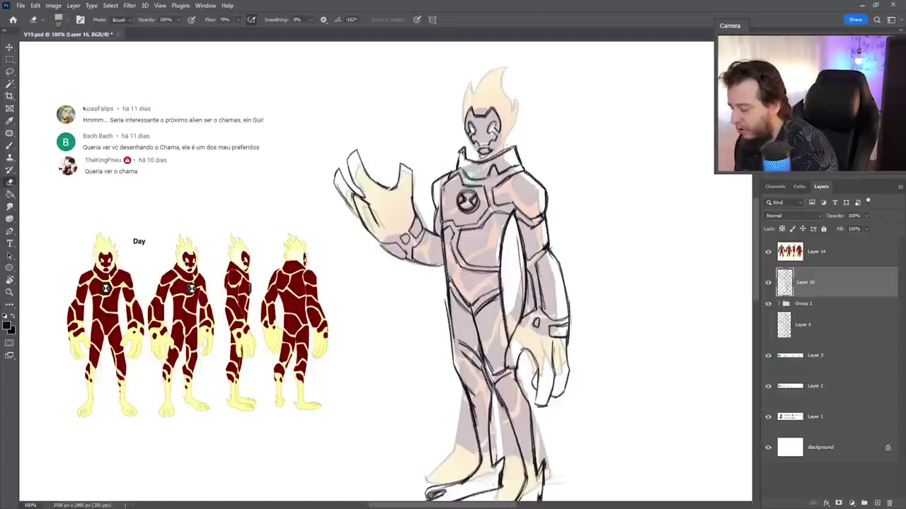
key("b")
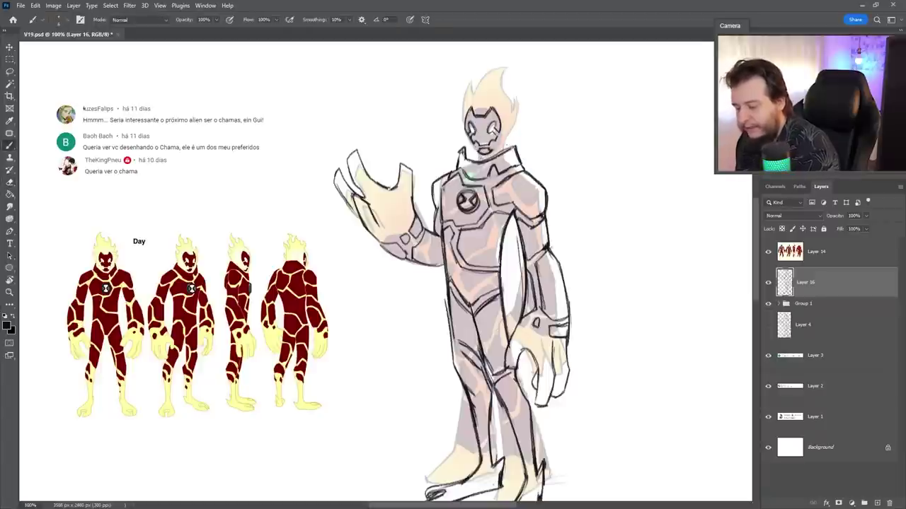
Outline the flames around the head with several pointed tongues, refining the tall tip at the crown.
key("e")
key("b")
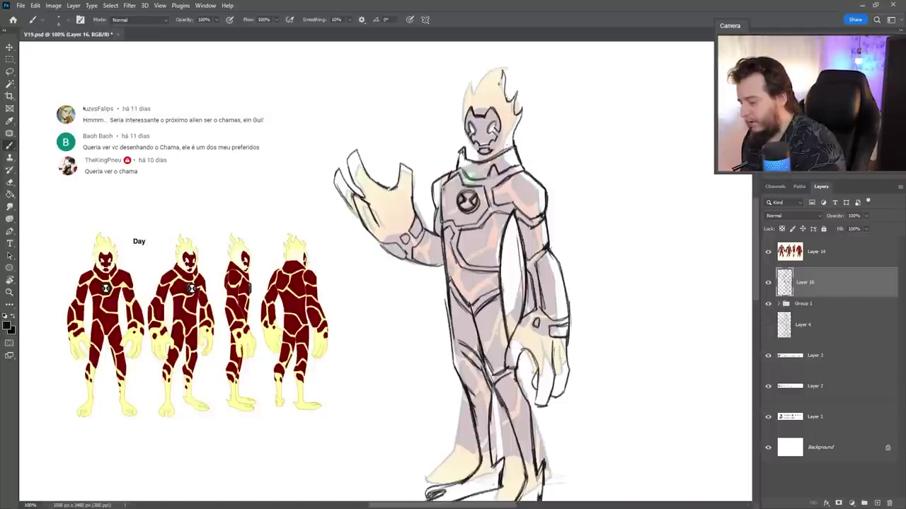
left_click_drag(491, 63, 458, 110)
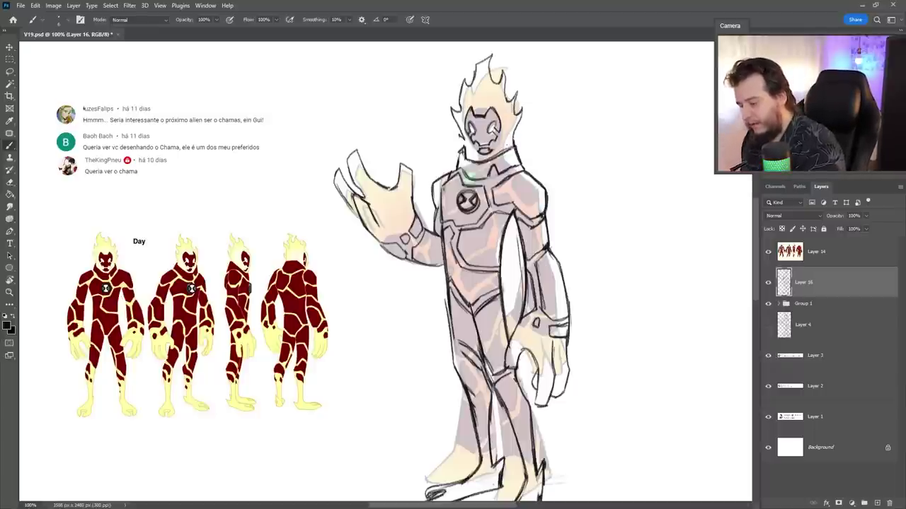
key("ctrl+z")
key("e")
right_click(484, 71)
double_click(552, 116)
key("b")
mouse_move(495, 66)
left_mouse_down()
mouse_move(511, 91)
mouse_move(458, 88)
left_mouse_up()
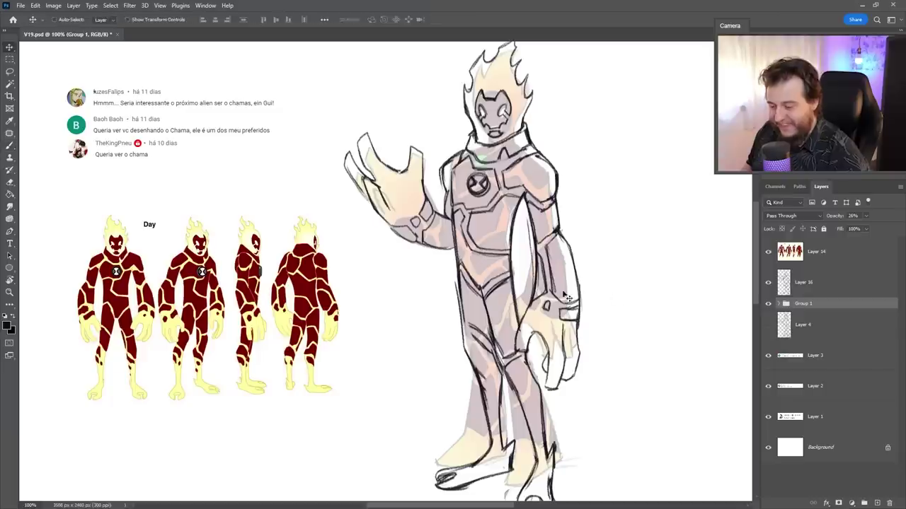
Move the faded coloured version in Group 1 out from under the line art so it stands beside it.
left_click_drag(359, 292, 592, 302)
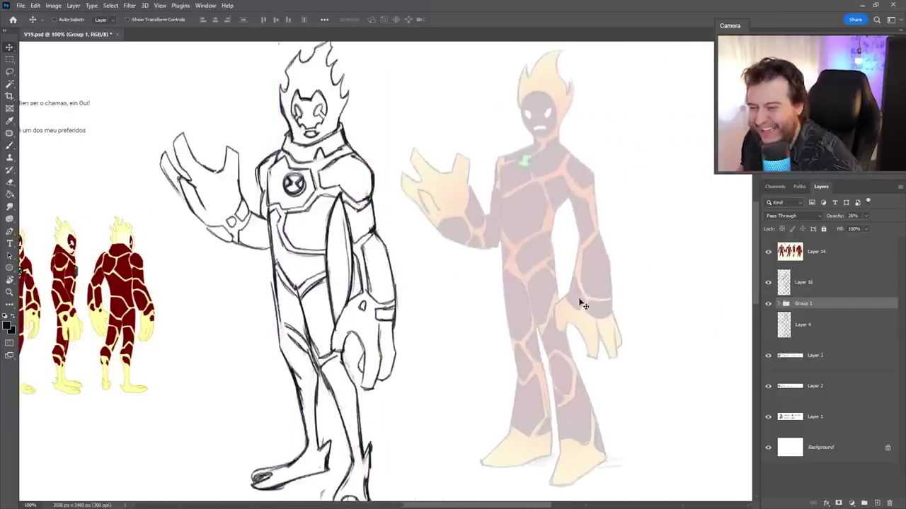
left_click_drag(484, 235, 547, 256)
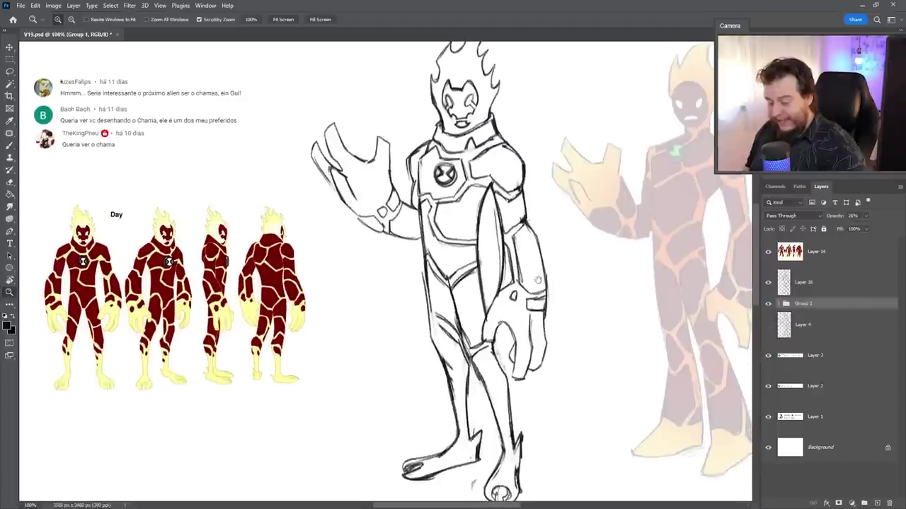
Draw plate edges, pointed bands and small marks around the knees and shins of both legs on Layer 16.
left_click(817, 292)
key("b")
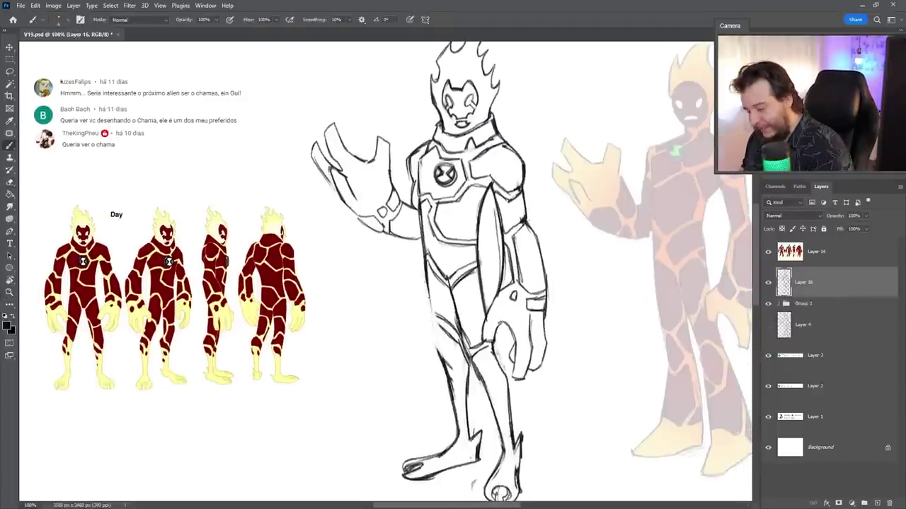
left_click_drag(451, 388, 466, 404)
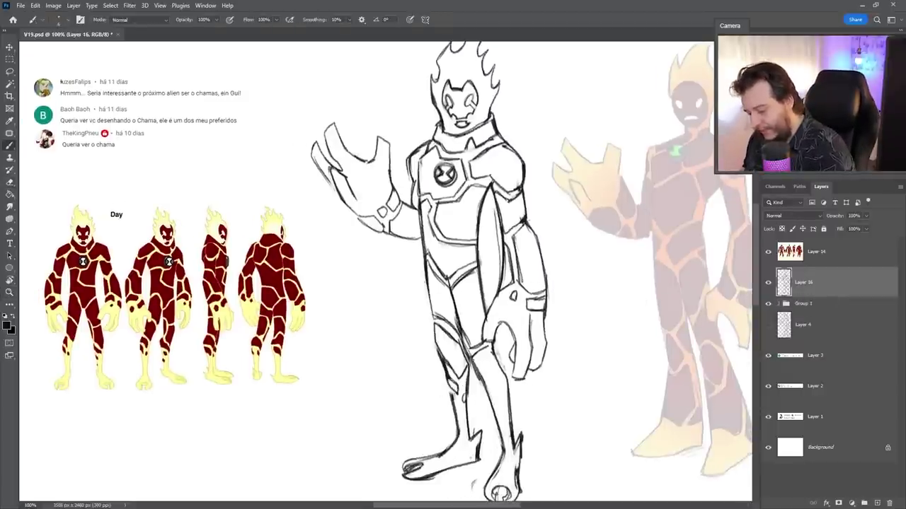
left_click_drag(490, 370, 500, 405)
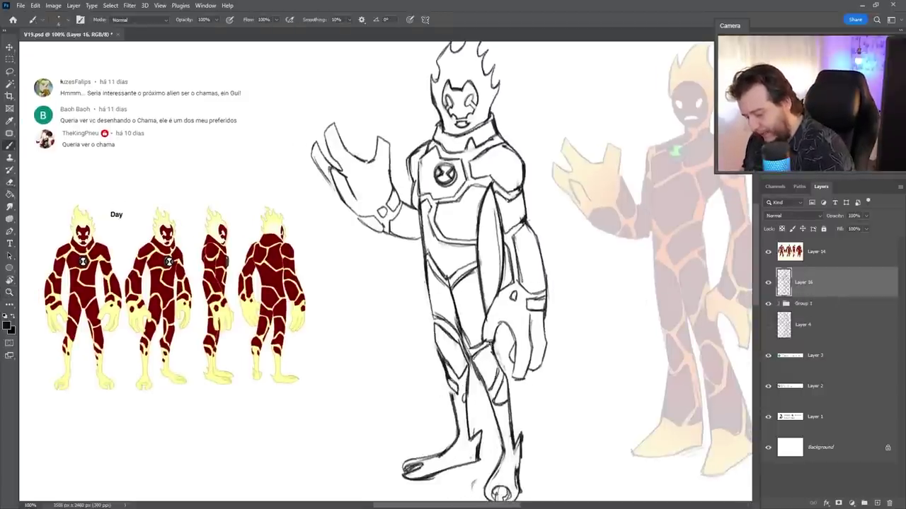
mouse_move(516, 343)
left_mouse_down()
mouse_move(504, 352)
mouse_move(499, 341)
left_mouse_up()
Scale the line art and coloured version together to 89.56%, reposition them, and lower the coloured version slightly.
key("z")
left_click(800, 303, "ctrl")
key("ctrl+t")
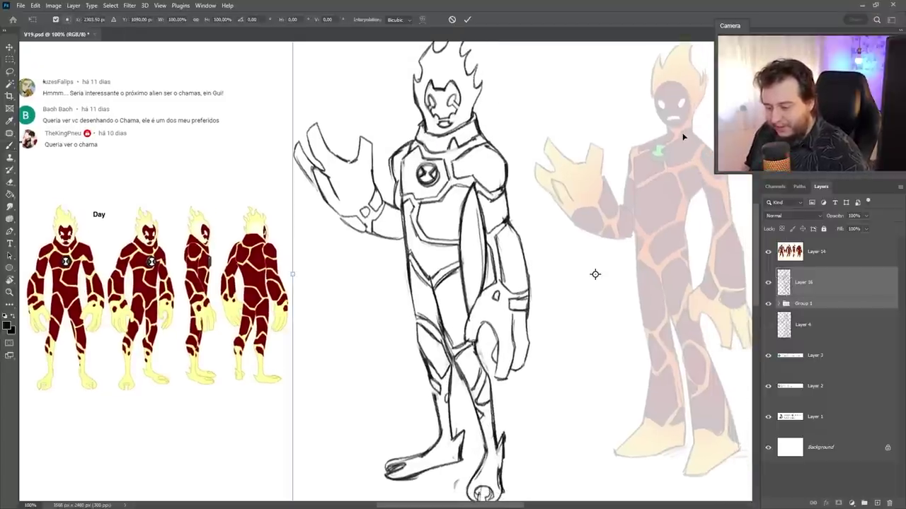
scroll(321, 65, "up", 5)
left_click_drag(300, 94, 327, 123)
mouse_move(472, 315)
left_mouse_down()
mouse_move(435, 224)
mouse_move(434, 181)
left_mouse_up()
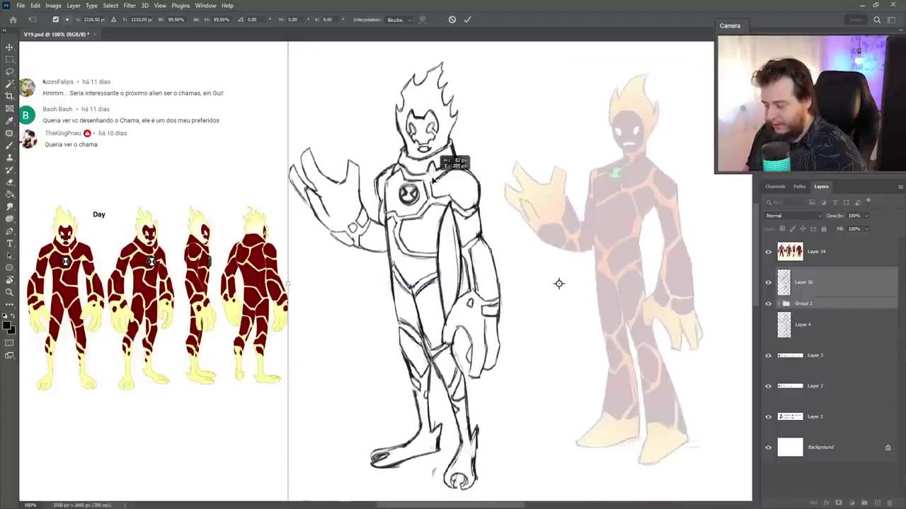
key("Return")
left_click_drag(672, 287, 685, 315)
Erase the stray sketch marks between the two feet of the line art.
key("e")
mouse_move(442, 460)
left_mouse_down()
mouse_move(421, 487)
mouse_move(403, 471)
left_mouse_up()
key("b")
key("e")
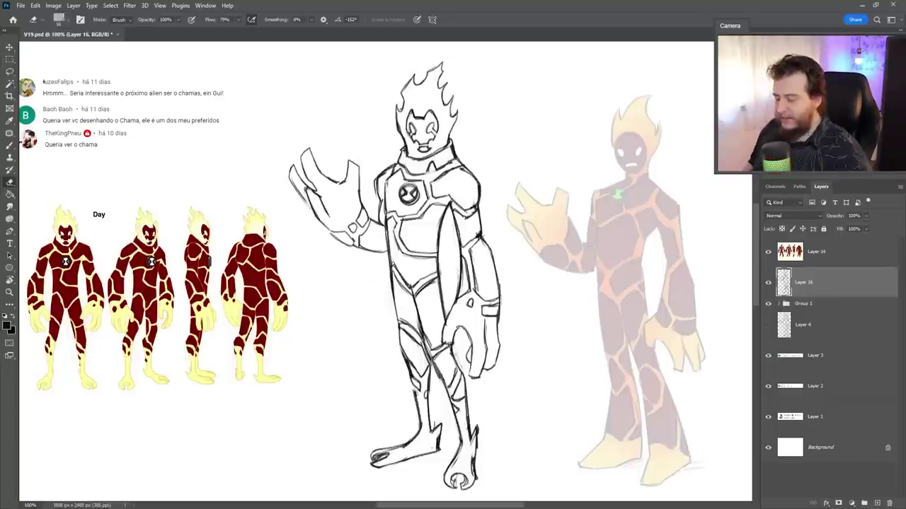
Select the figure's silhouette from the line art with the Magic Wand and fill it with yellow on a new layer beneath.
left_click(9, 83)
left_click(542, 263)
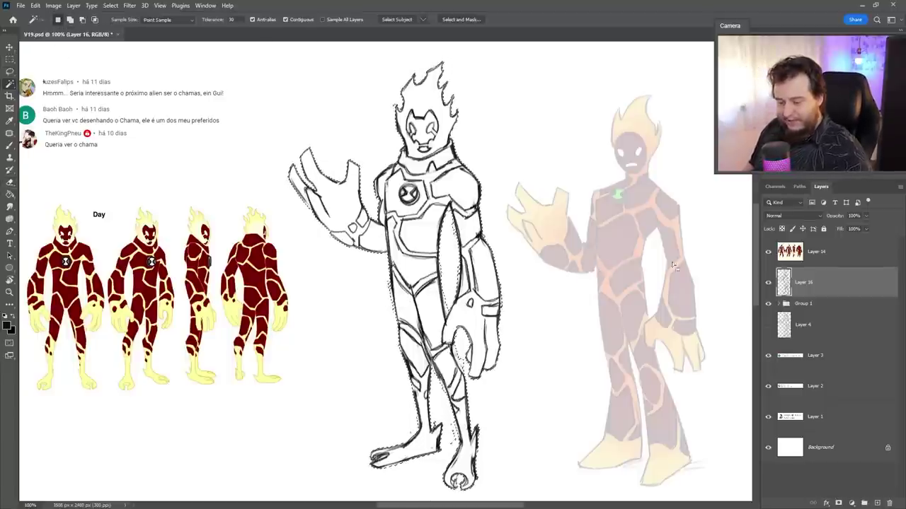
left_click(876, 503, "ctrl")
key("alt+BackSpace")
key("ctrl+d")
Paint a near-white glow over the face and collar on the transparency-locked yellow layer, using the soft Fofão brush at 174 px.
key("b")
right_click(488, 185)
left_click(533, 370)
key("Return")
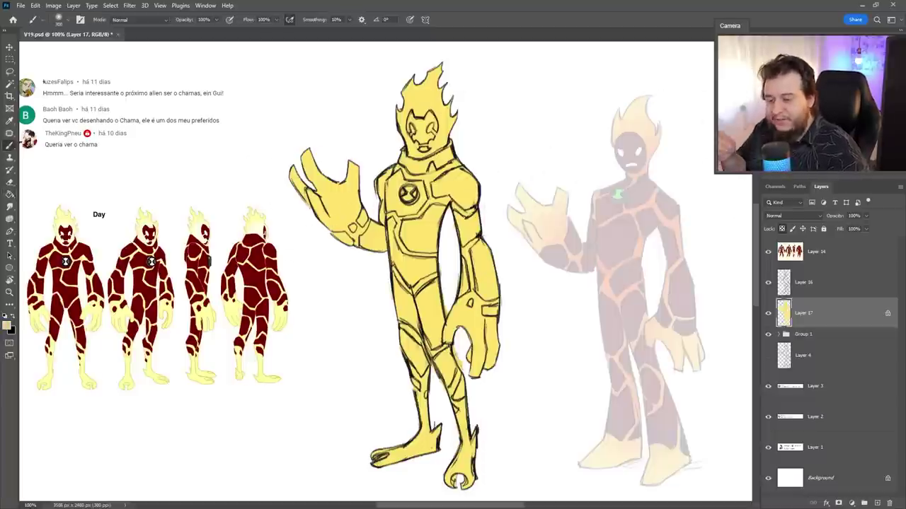
right_click(525, 166)
left_click_drag(537, 162, 511, 159)
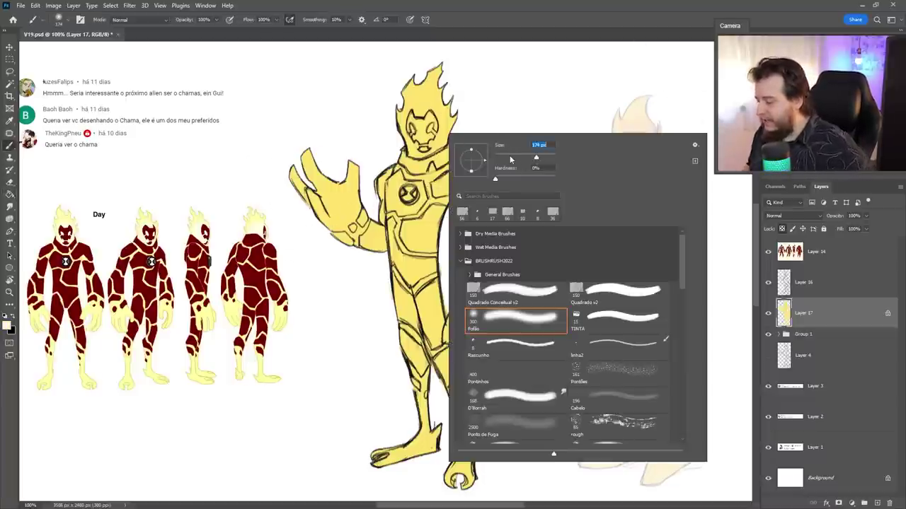
key("Return")
mouse_move(425, 127)
left_mouse_down()
mouse_move(432, 155)
mouse_move(403, 213)
left_mouse_up()
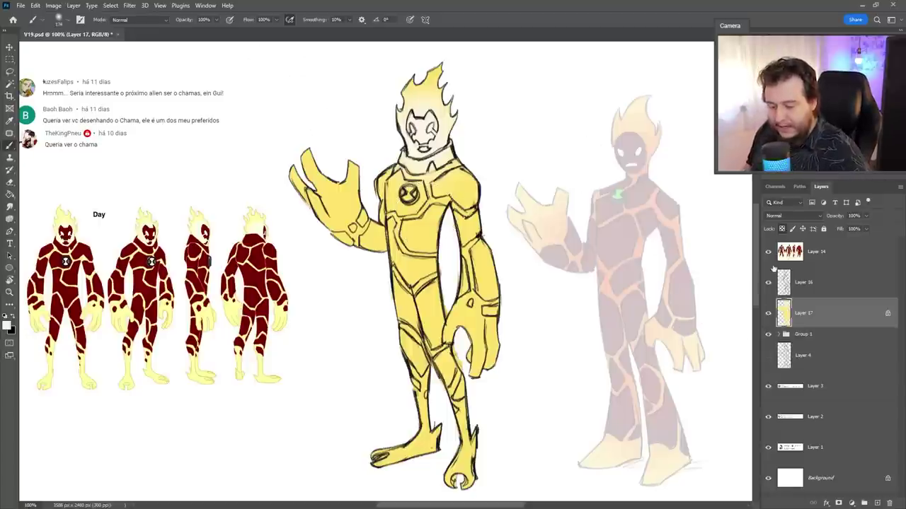
Set Group 1's opacity to 100% and sample the dark maroon from the coloured version's torso.
left_click(813, 262)
left_click(804, 335)
left_click(867, 216)
left_click_drag(872, 234, 884, 235)
left_click(627, 238, "alt")
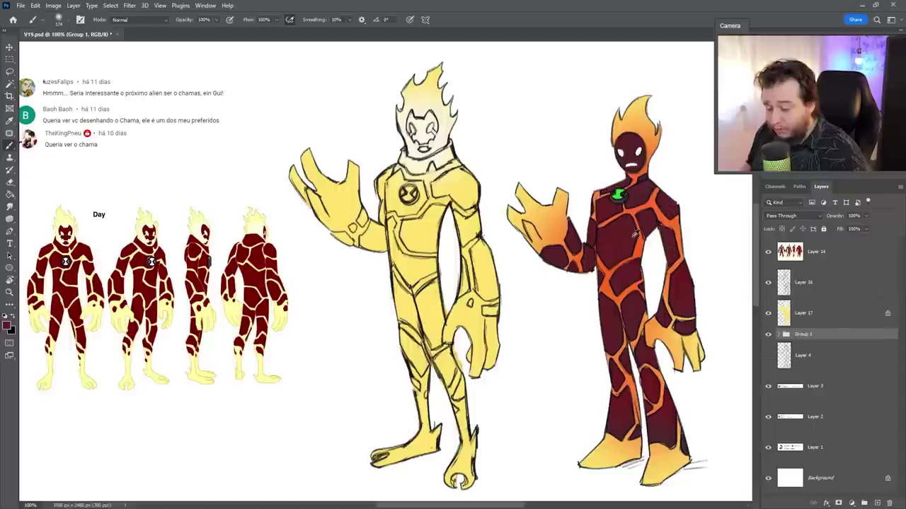
Fill the body, arm and leg plates with maroon on a new layer beneath the line art, and paint the face maroon.
left_click(815, 323)
key("ctrl+shift+alt+n")
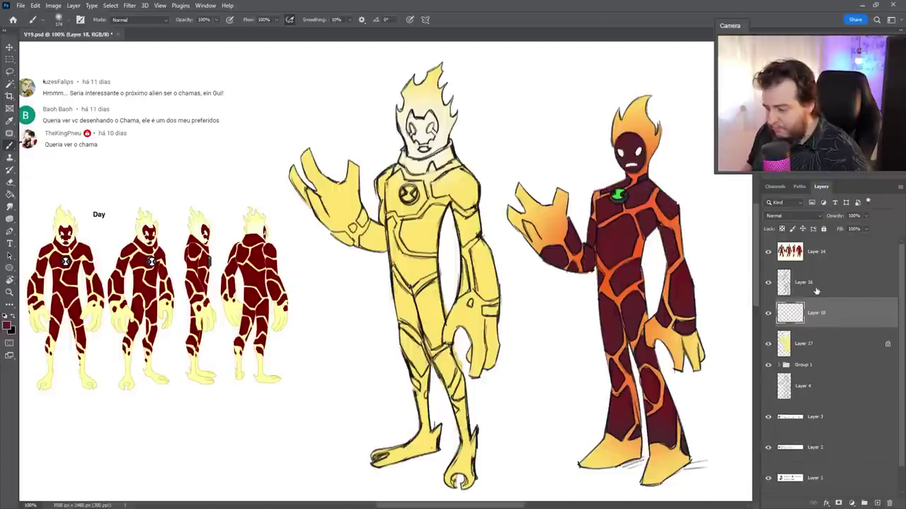
key("alt+bracketright")
key("w")
left_click(407, 262)
left_click(436, 173, "shift")
left_click(489, 309, "shift")
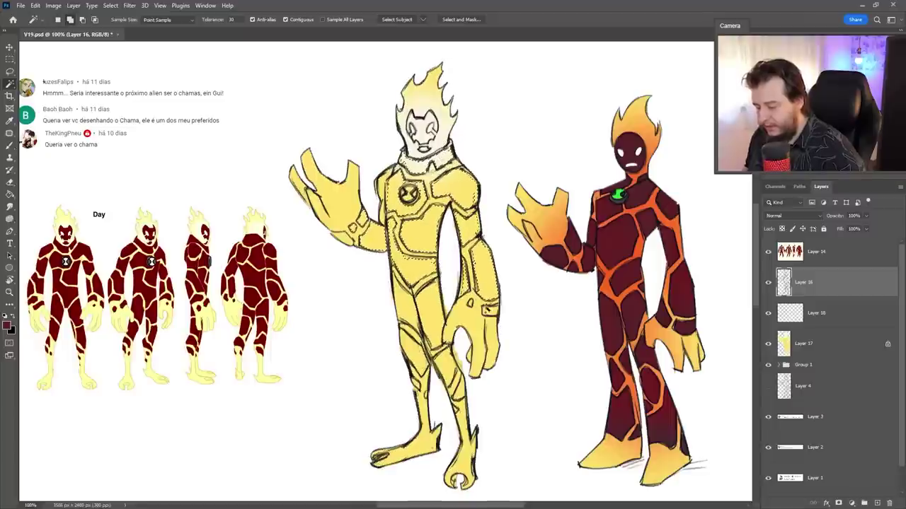
left_click(469, 311, "shift")
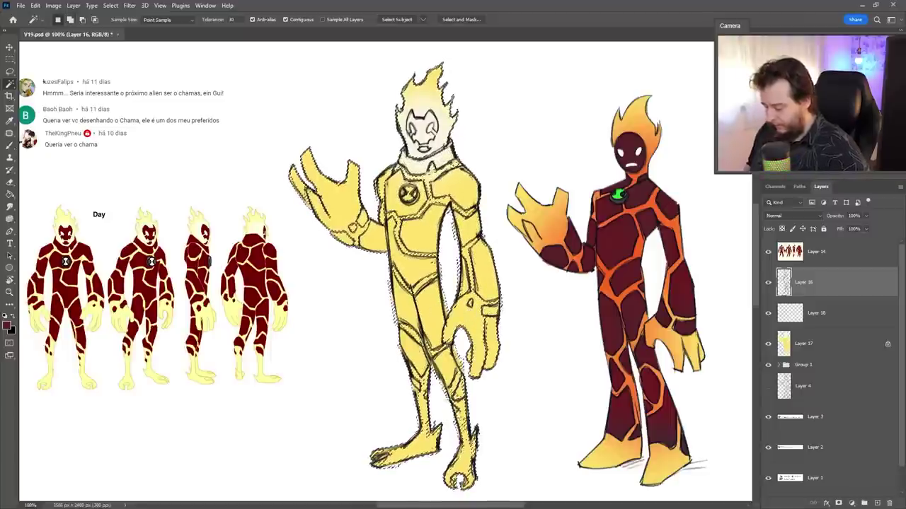
key("l")
mouse_move(418, 322)
left_mouse_down()
mouse_move(462, 396)
mouse_move(461, 382)
mouse_move(456, 439)
mouse_move(428, 403)
mouse_move(433, 367)
left_mouse_up()
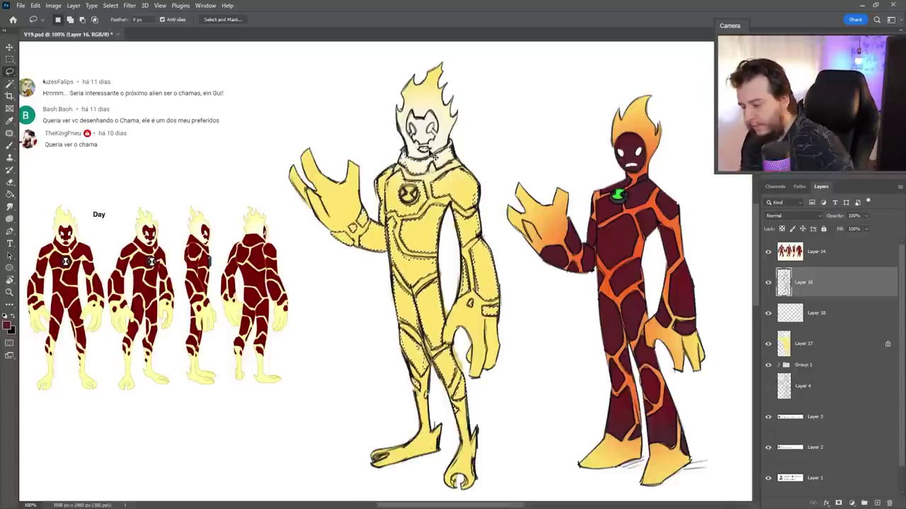
left_click(110, 5)
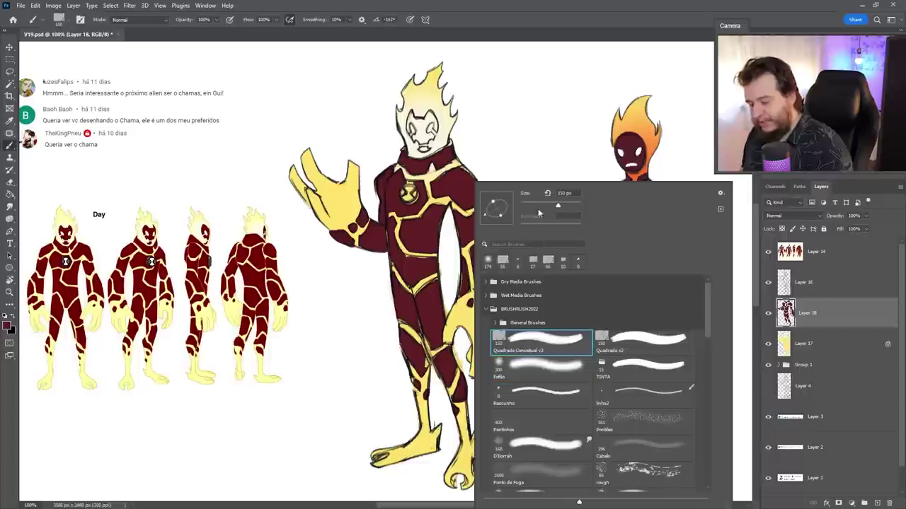
left_click(425, 274)
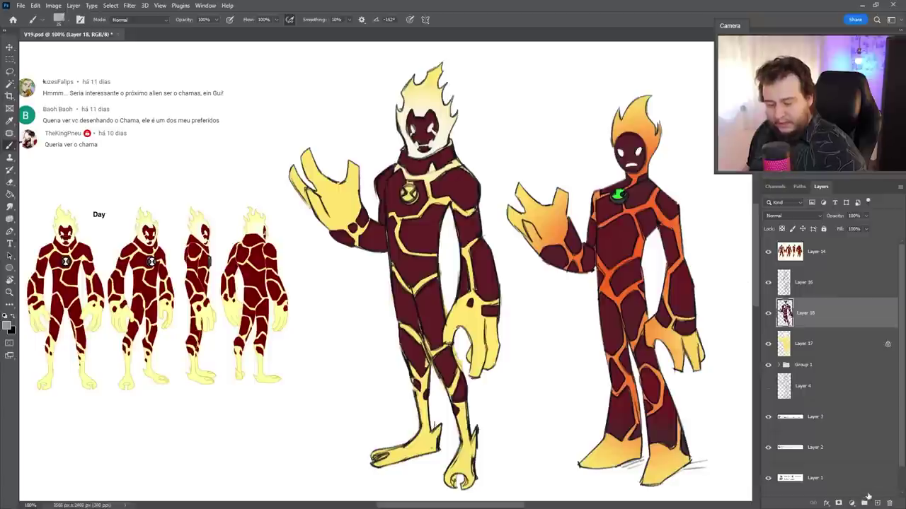
Add a new layer above the maroon plates and paint the chest badge in grey and white.
left_click(876, 502)
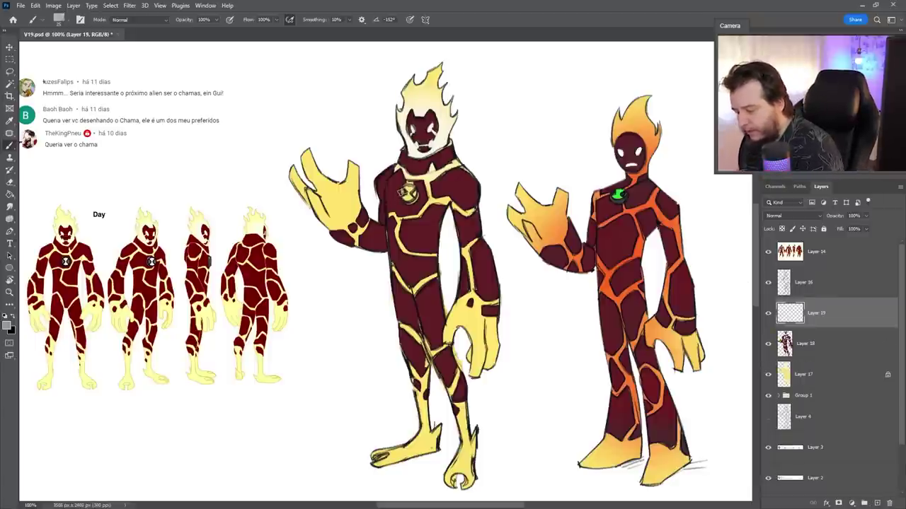
mouse_move(411, 189)
left_mouse_down()
mouse_move(408, 205)
mouse_move(406, 194)
left_mouse_up()
key("x")
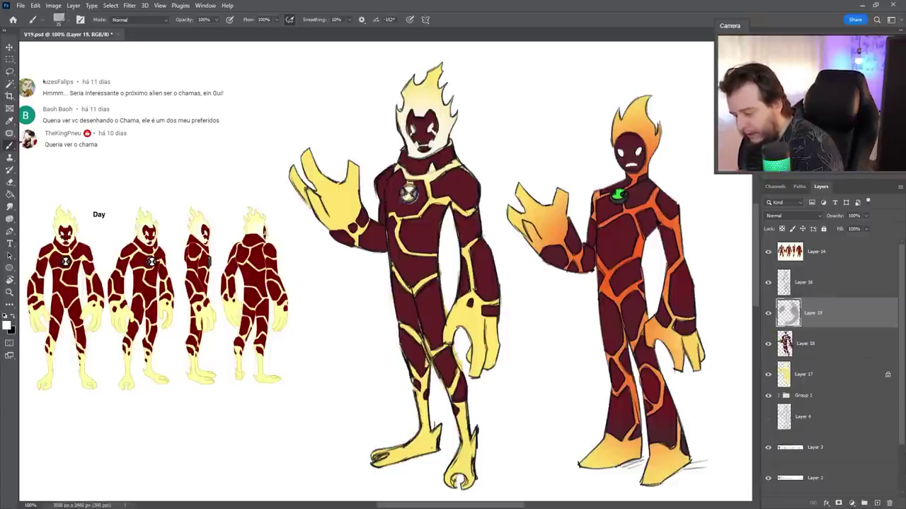
Lock the transparency of Layer 16 and tint its outlines dark red with a large soft Fofão brush.
left_click(827, 280)
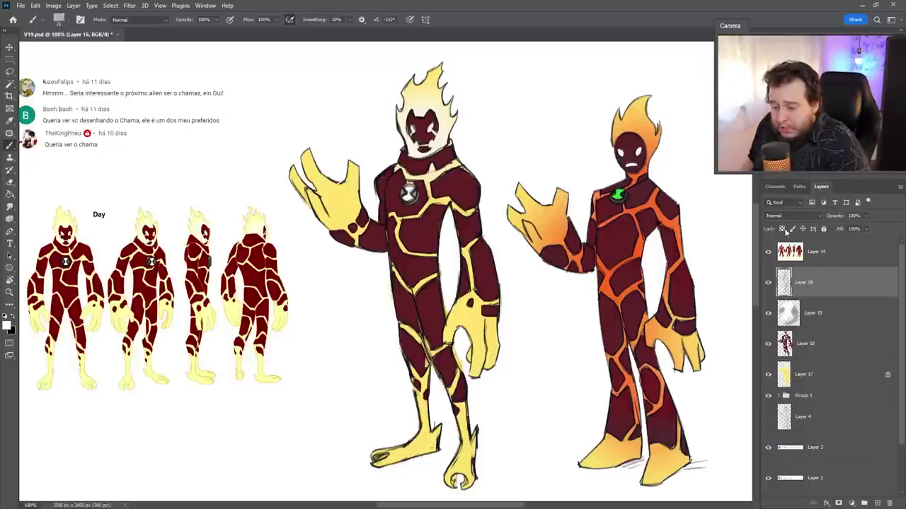
right_click(478, 228)
left_click(556, 376)
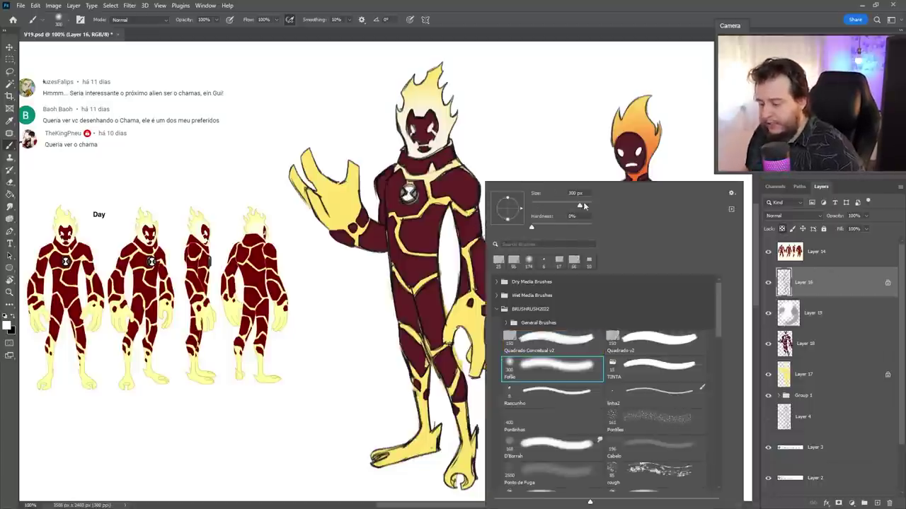
key("Return")
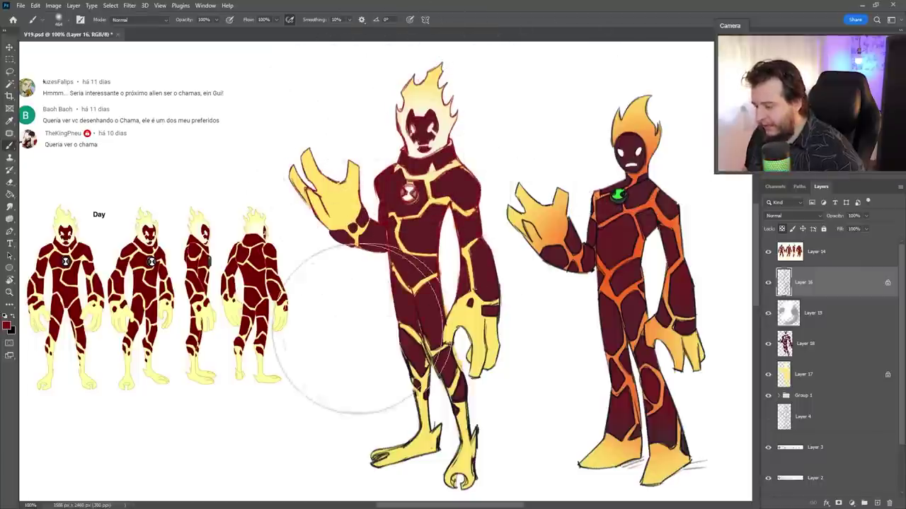
Reduce the soft brush to 100 px and retouch the tinted outlines around the upper body and legs.
right_click(425, 198)
left_click_drag(428, 205, 411, 206)
key("Return")
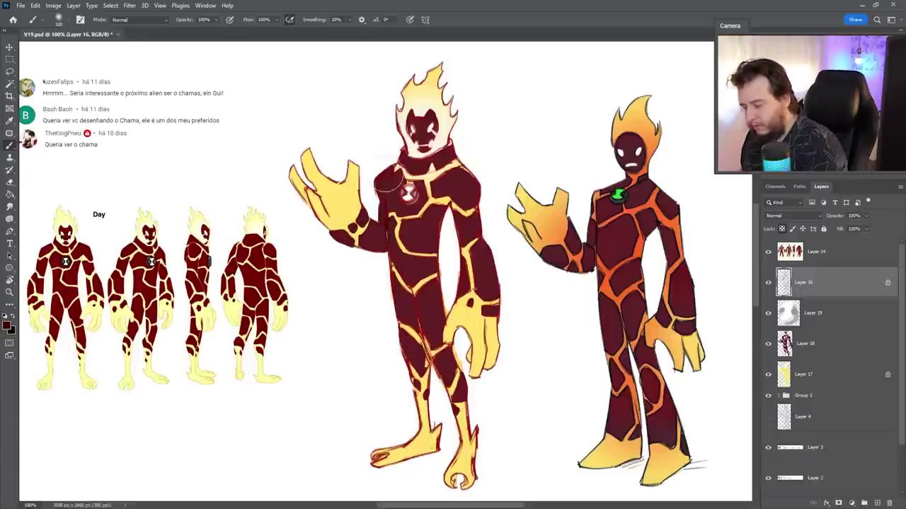
left_click_drag(432, 345, 418, 341)
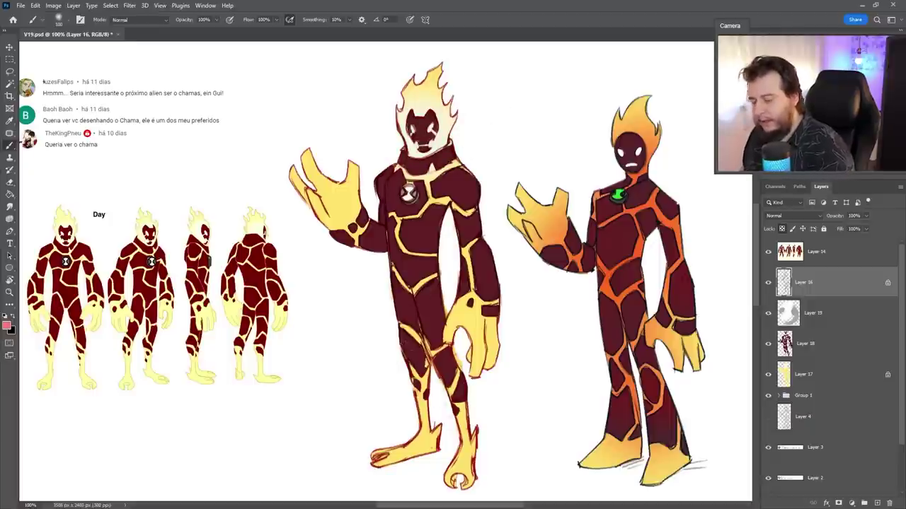
Sample the dark maroon from the leg plate and cover the yellow around the chest badge on Layer 18.
right_click(470, 127)
left_click(450, 339, "alt")
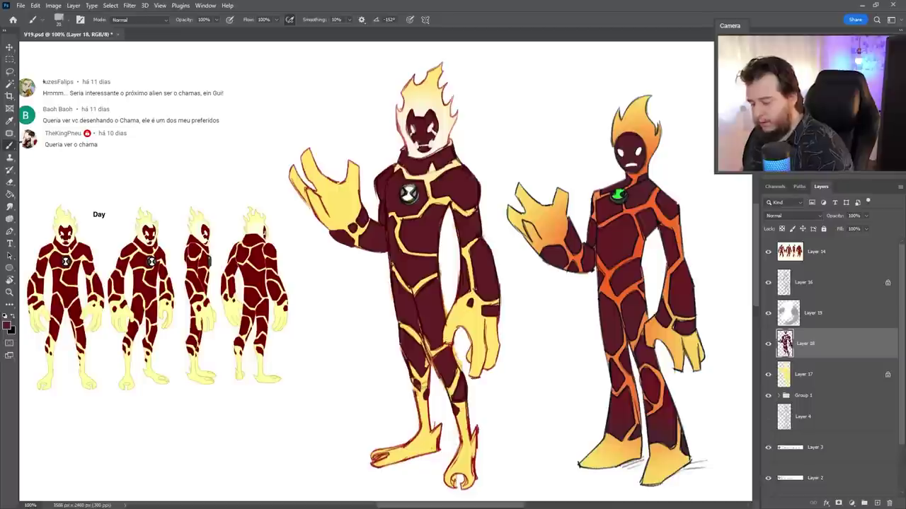